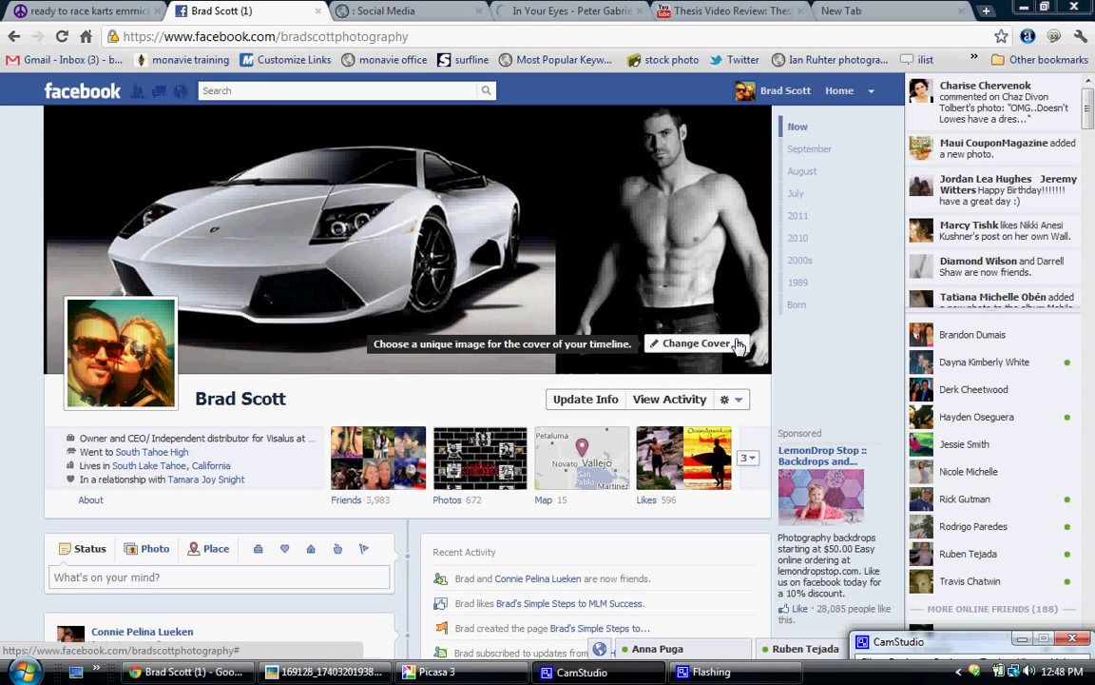
# - Pick the sunset dock photo from Recent Uploads as the new cover preview
pyautogui.click(729, 344)
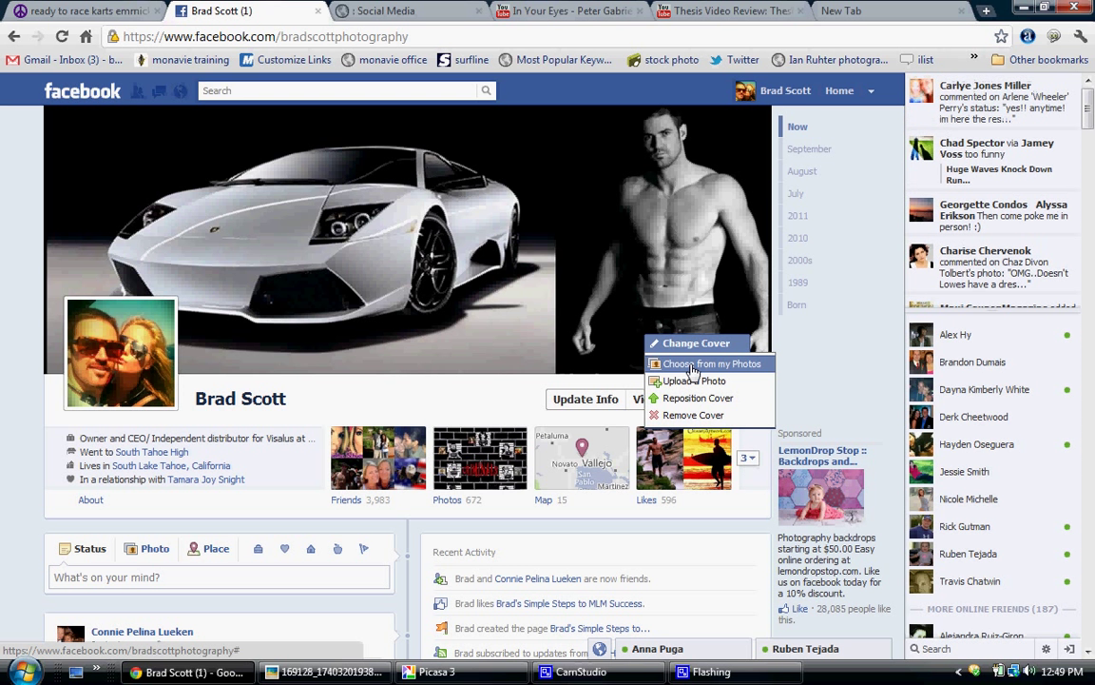
pyautogui.click(693, 367)
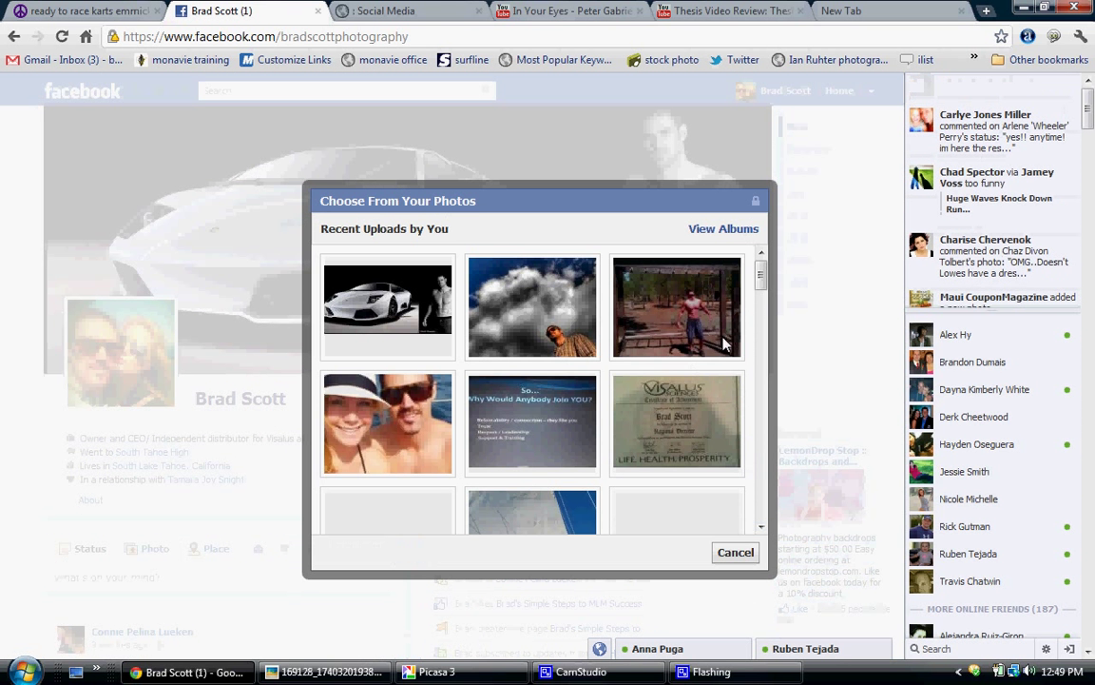
pyautogui.moveTo(760, 275)
pyautogui.mouseDown()
pyautogui.moveTo(760, 447)
pyautogui.moveTo(761, 425)
pyautogui.mouseUp()
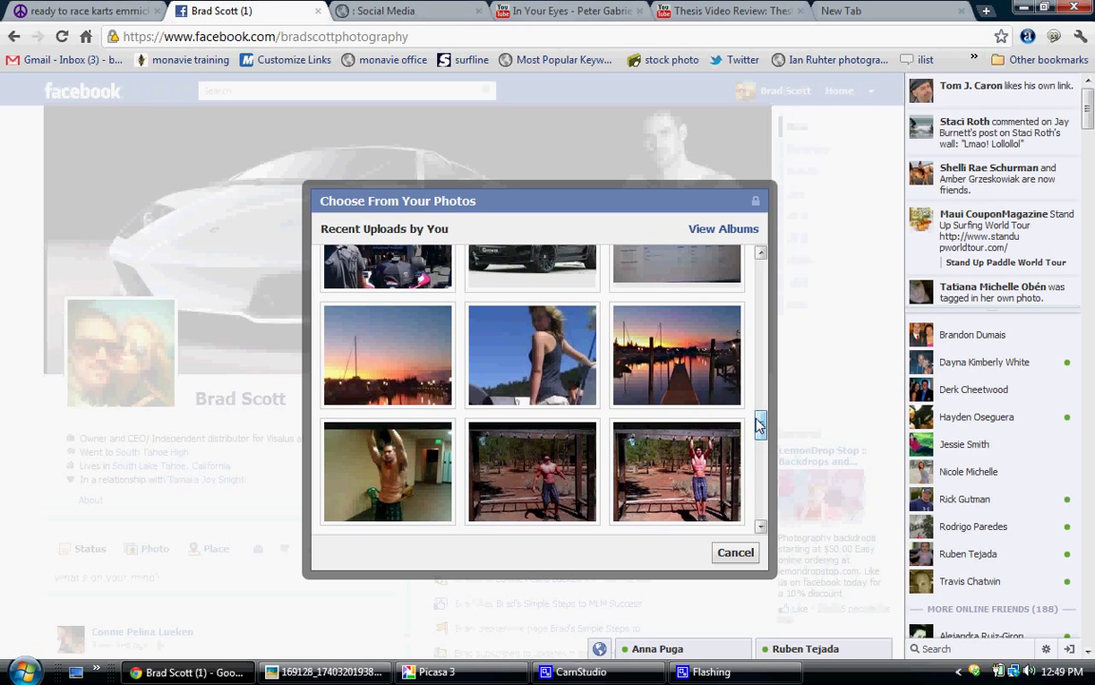
pyautogui.click(646, 342)
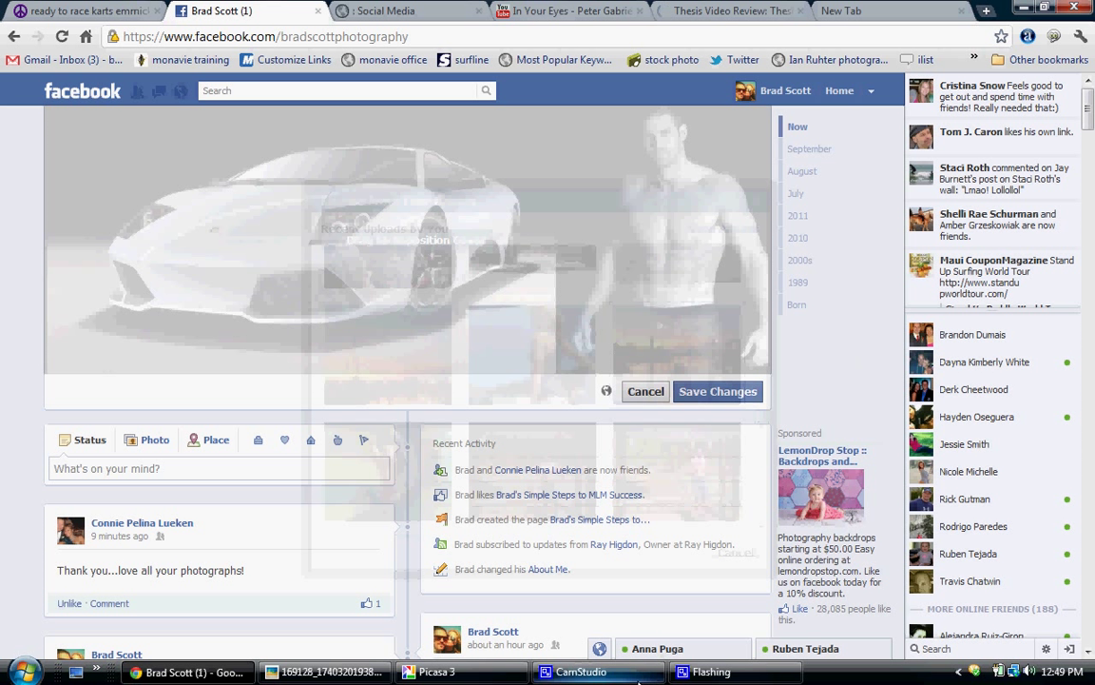
# - Shift the sunset cover upward to show the dock and its reflection, then save it
pyautogui.click(623, 675)
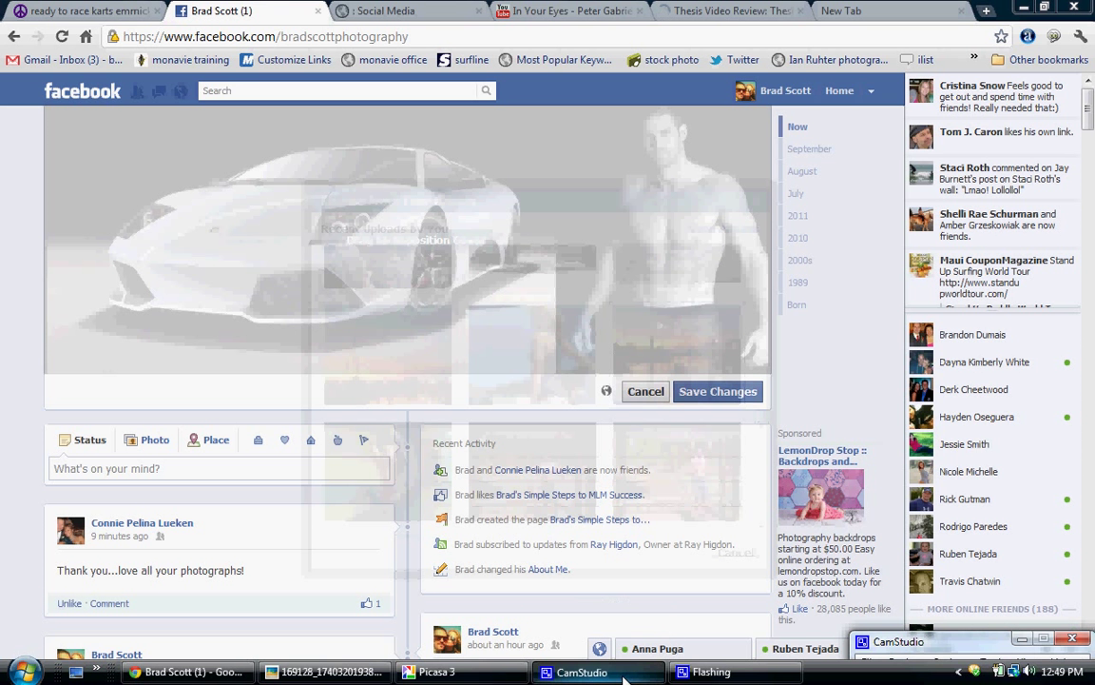
pyautogui.moveTo(873, 642); pyautogui.dragTo(854, 594)
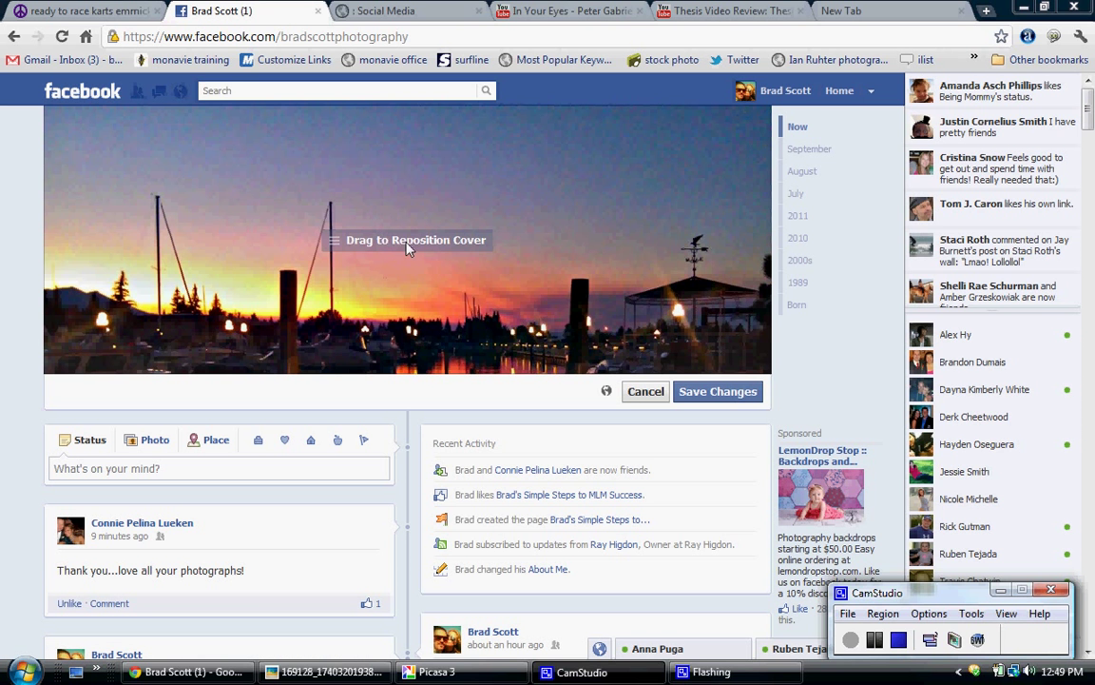
pyautogui.moveTo(411, 246); pyautogui.dragTo(511, 127)
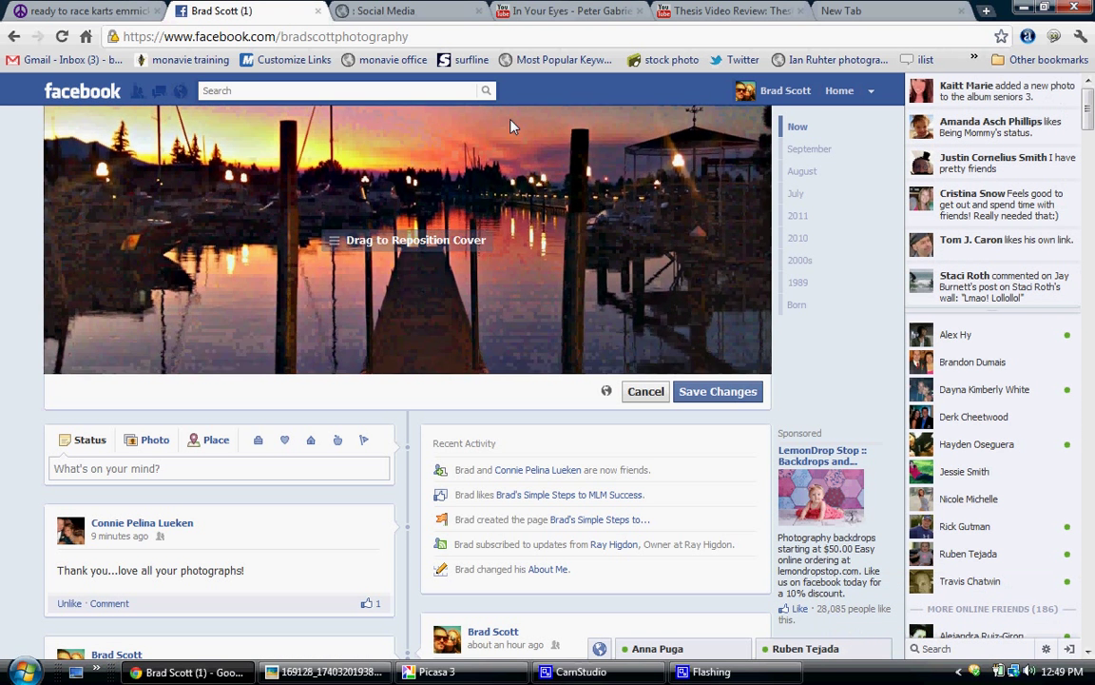
pyautogui.click(740, 397)
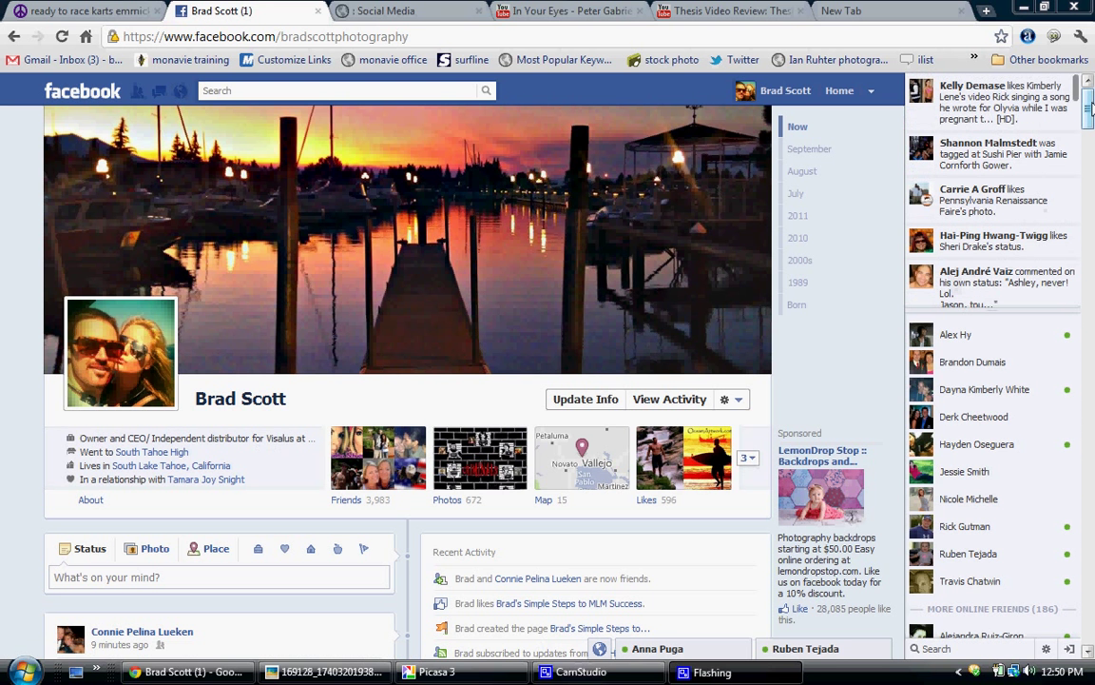
# - Scroll the timeline down to the status composer and recent posts, then slightly back up
pyautogui.moveTo(1090, 111); pyautogui.dragTo(1091, 137)
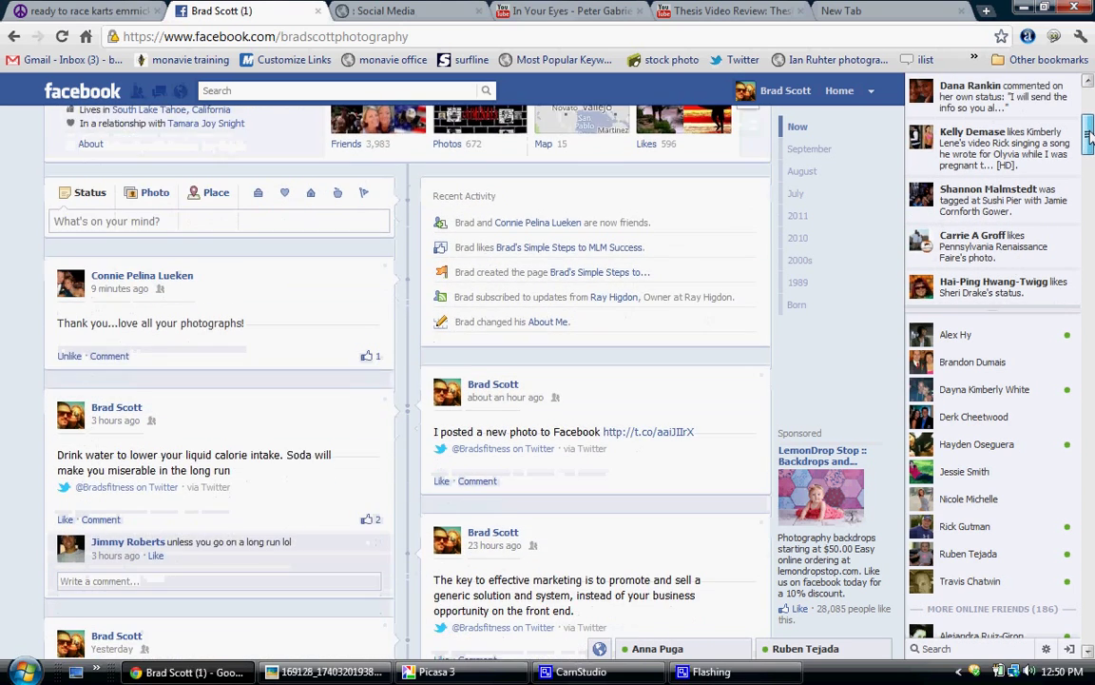
pyautogui.moveTo(1090, 138)
pyautogui.mouseDown()
pyautogui.moveTo(1090, 202)
pyautogui.moveTo(1090, 131)
pyautogui.mouseUp()
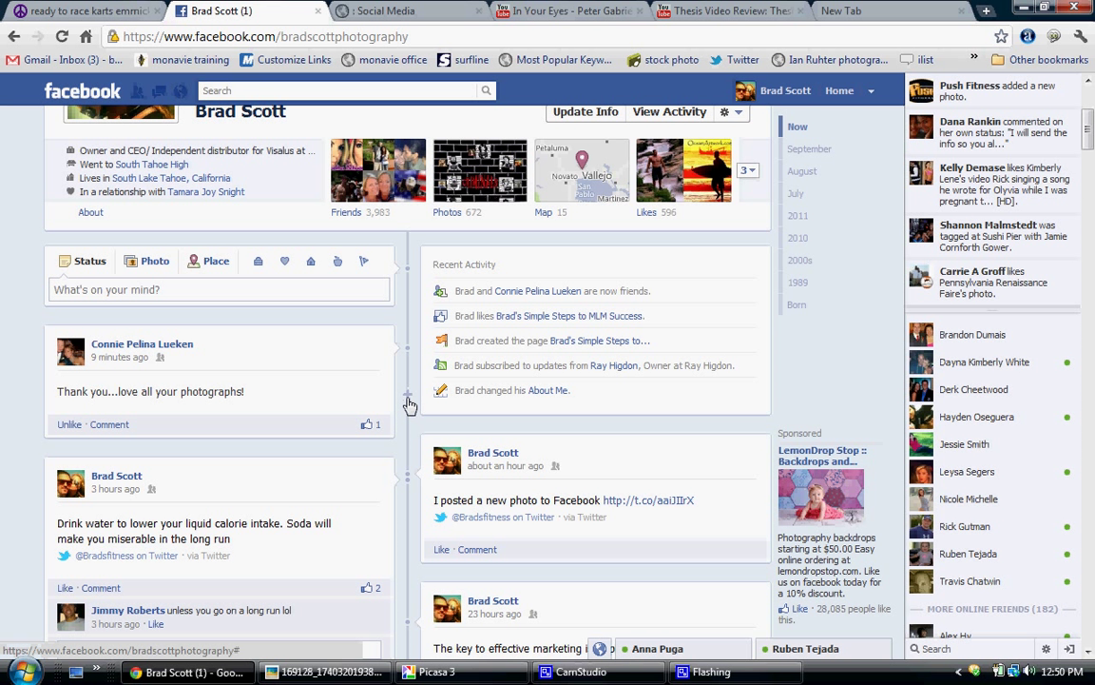
pyautogui.click(409, 403)
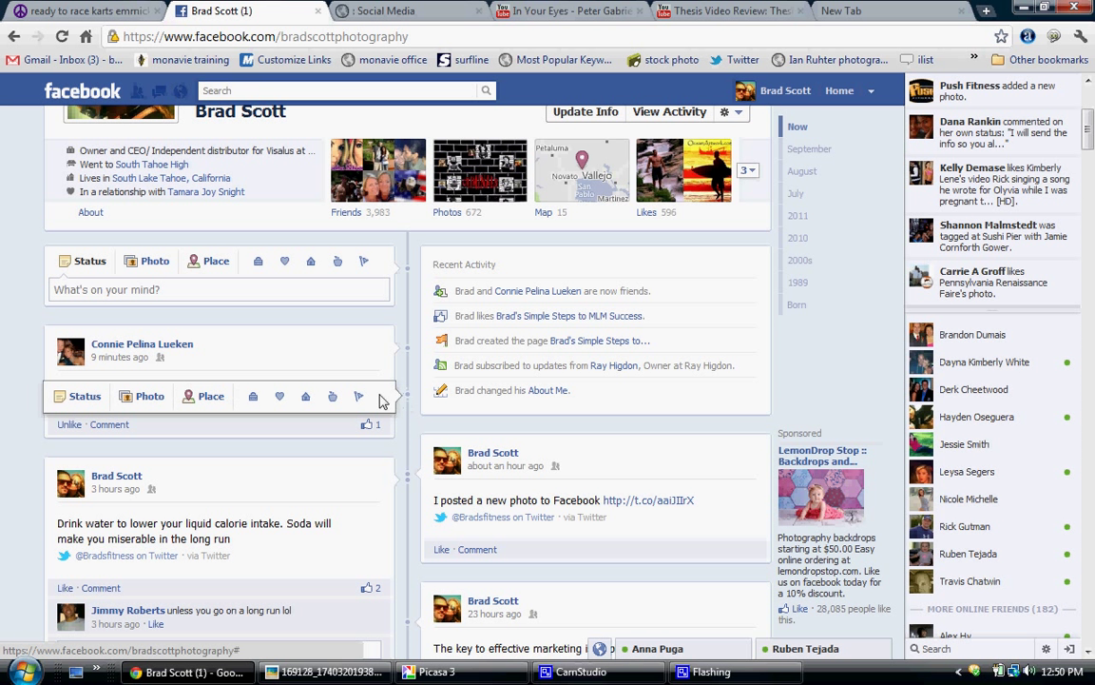
pyautogui.click(332, 397)
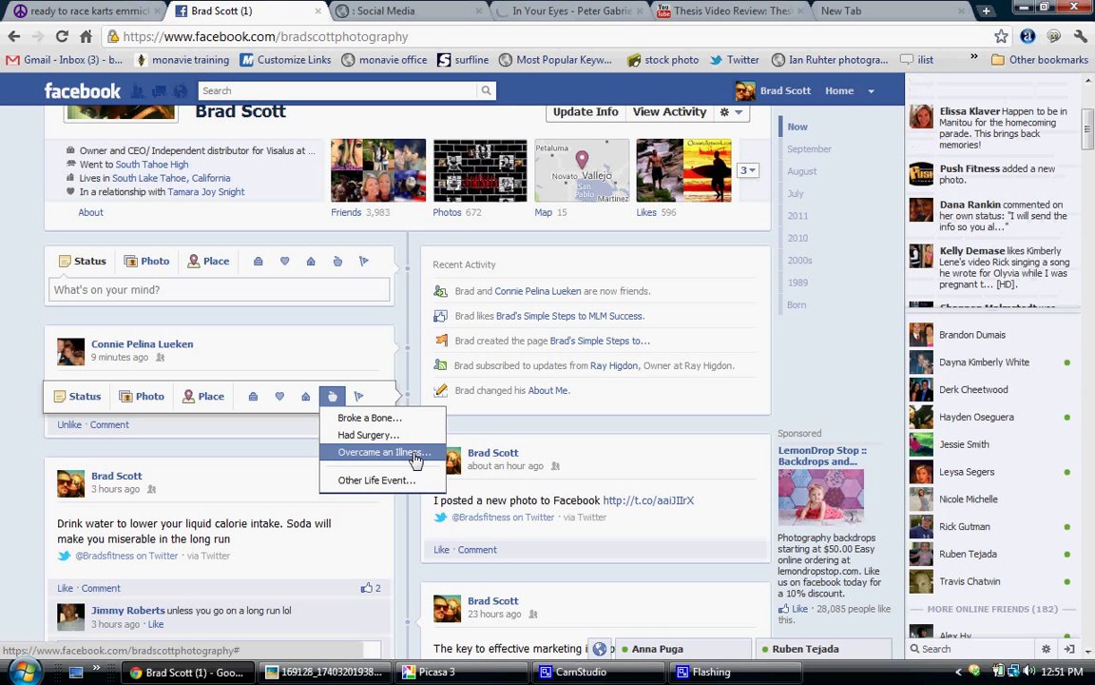
pyautogui.click(306, 397)
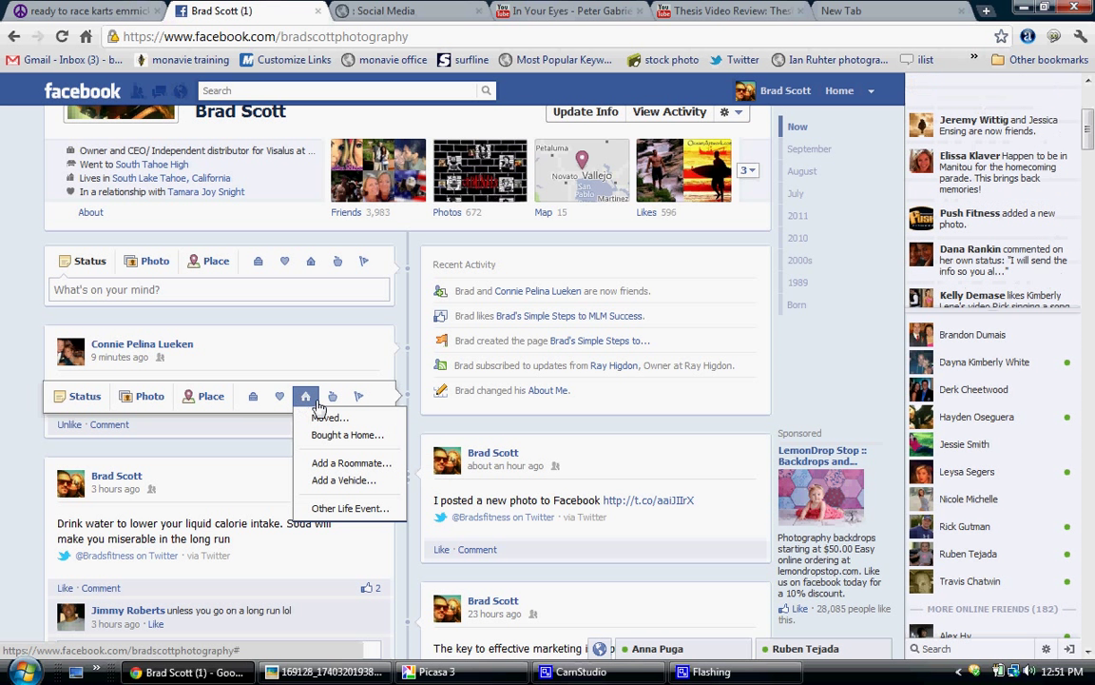
pyautogui.click(281, 396)
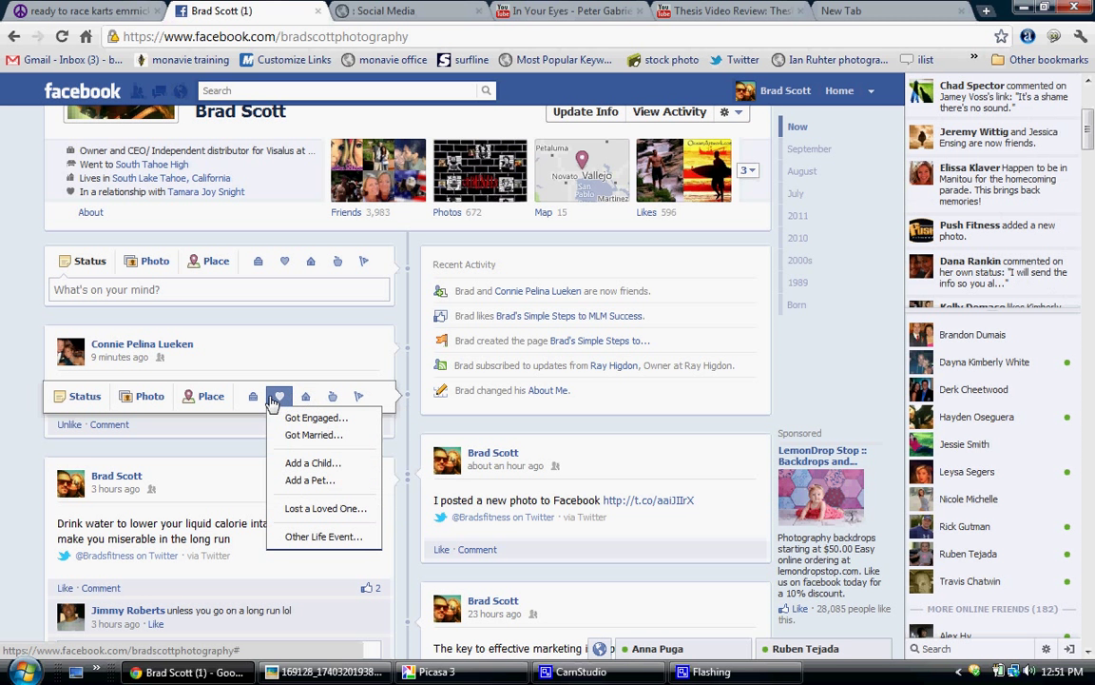
pyautogui.click(253, 397)
pyautogui.click(306, 397)
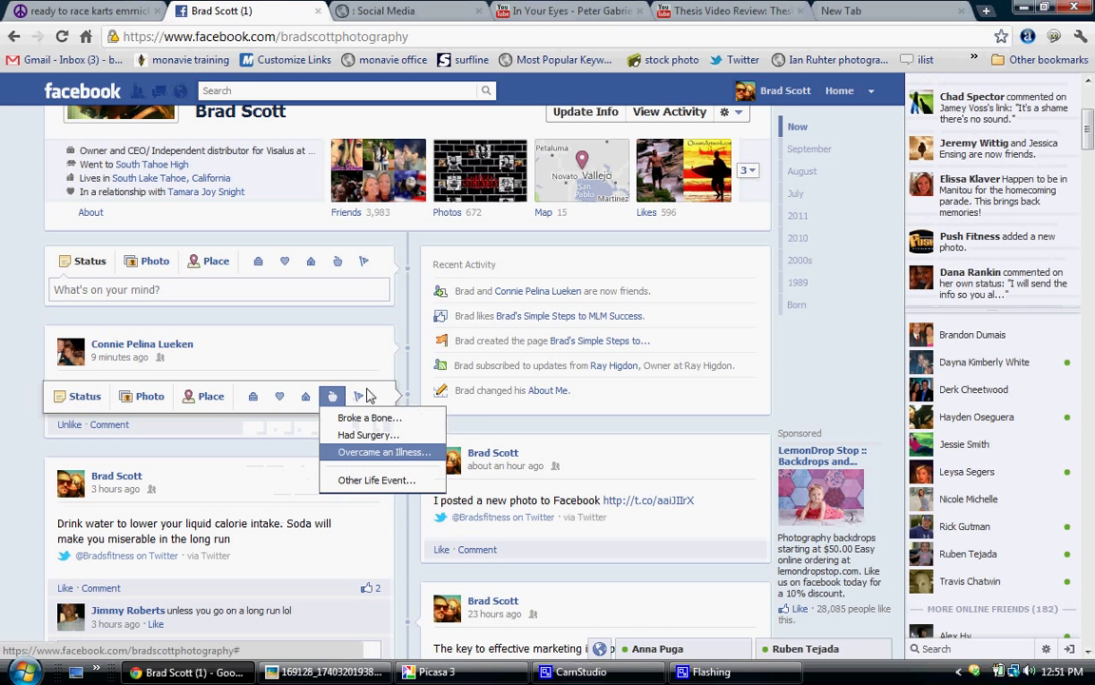
pyautogui.click(359, 397)
pyautogui.click(331, 397)
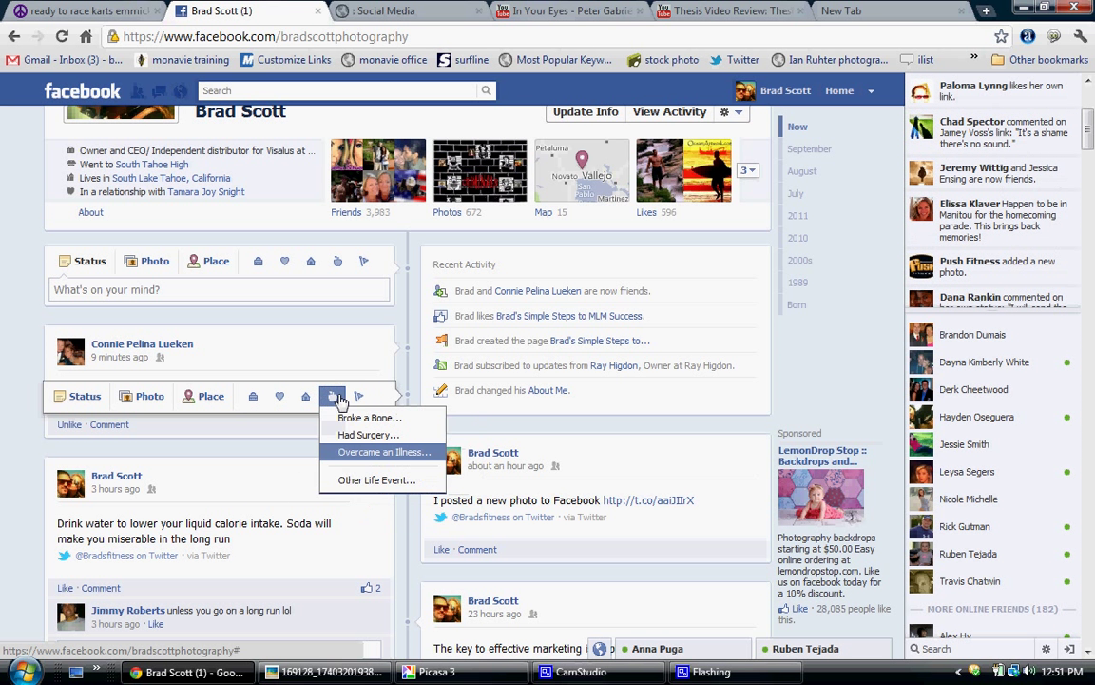
pyautogui.click(360, 396)
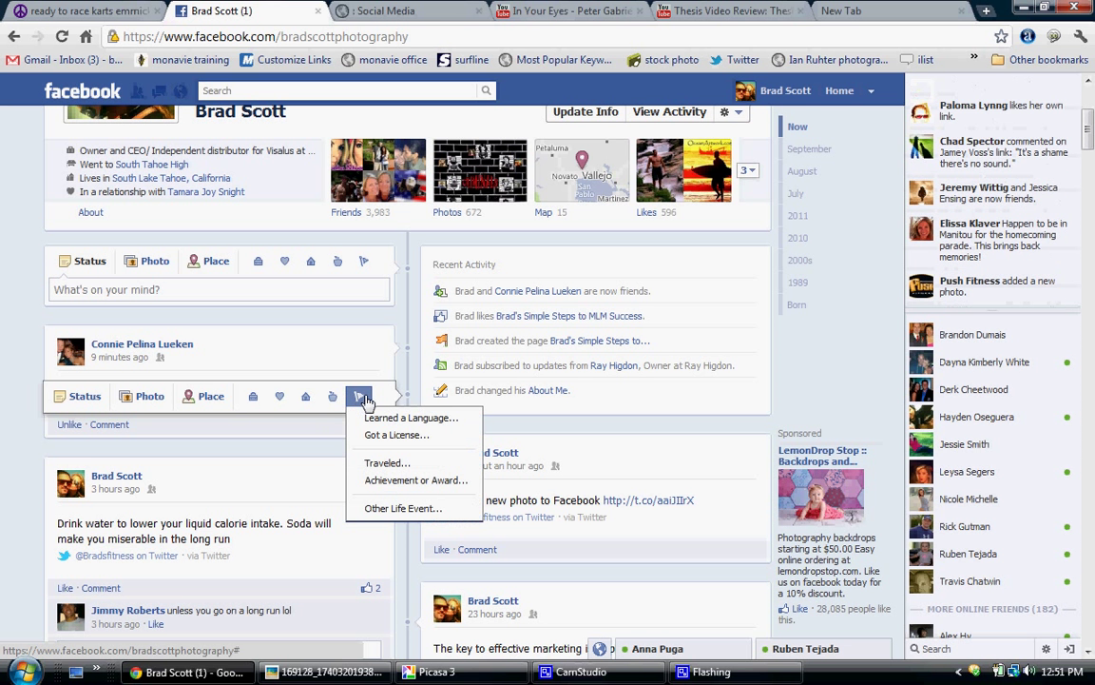
pyautogui.click(279, 396)
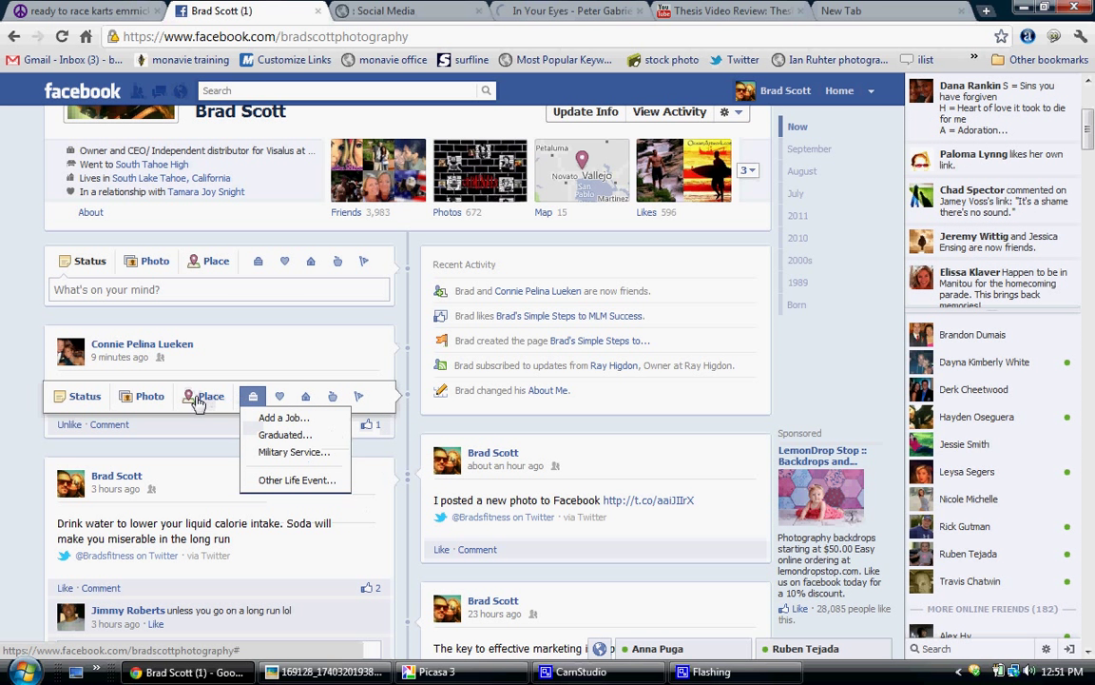
pyautogui.click(279, 396)
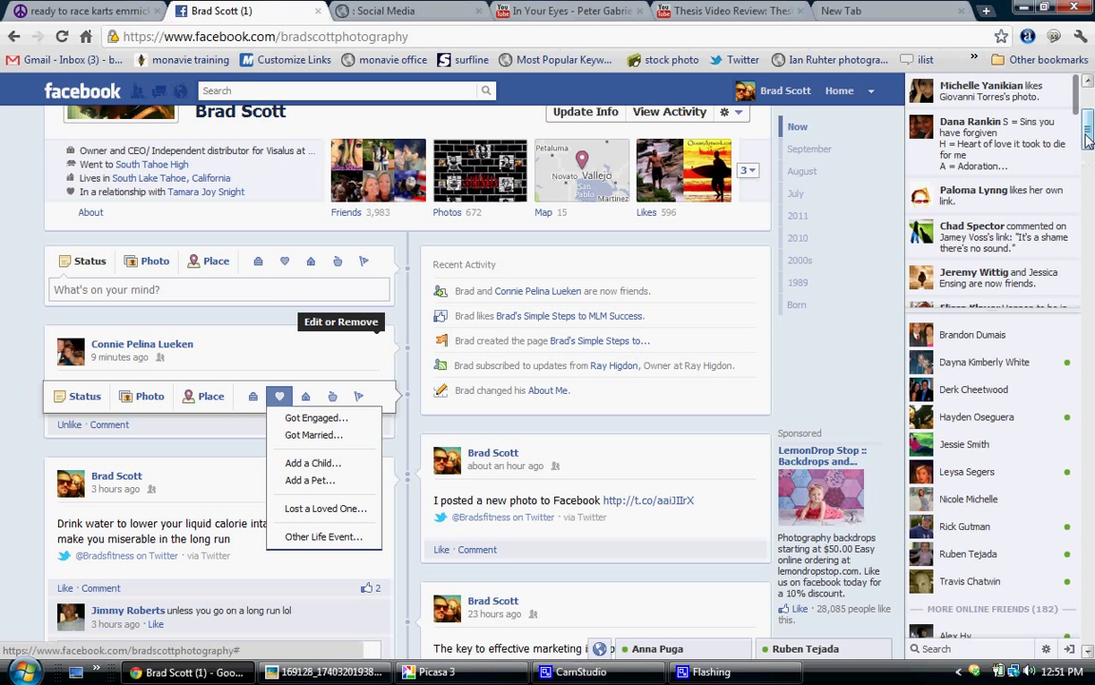
pyautogui.scroll(-1, 1088, 140)
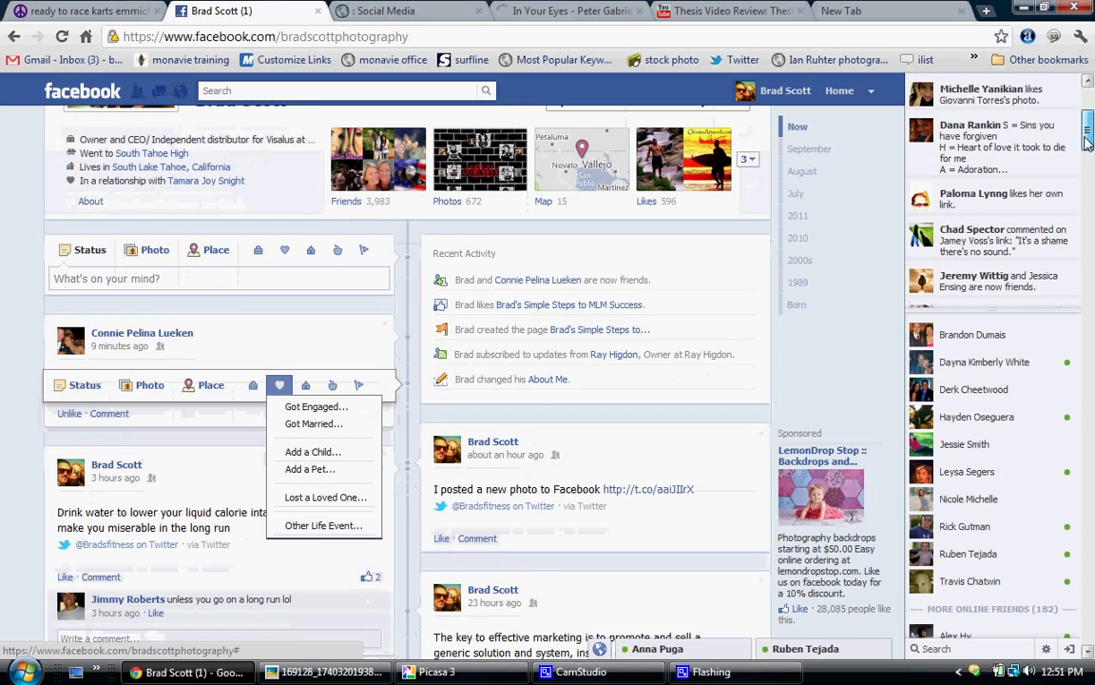
pyautogui.scroll(3, 1088, 140)
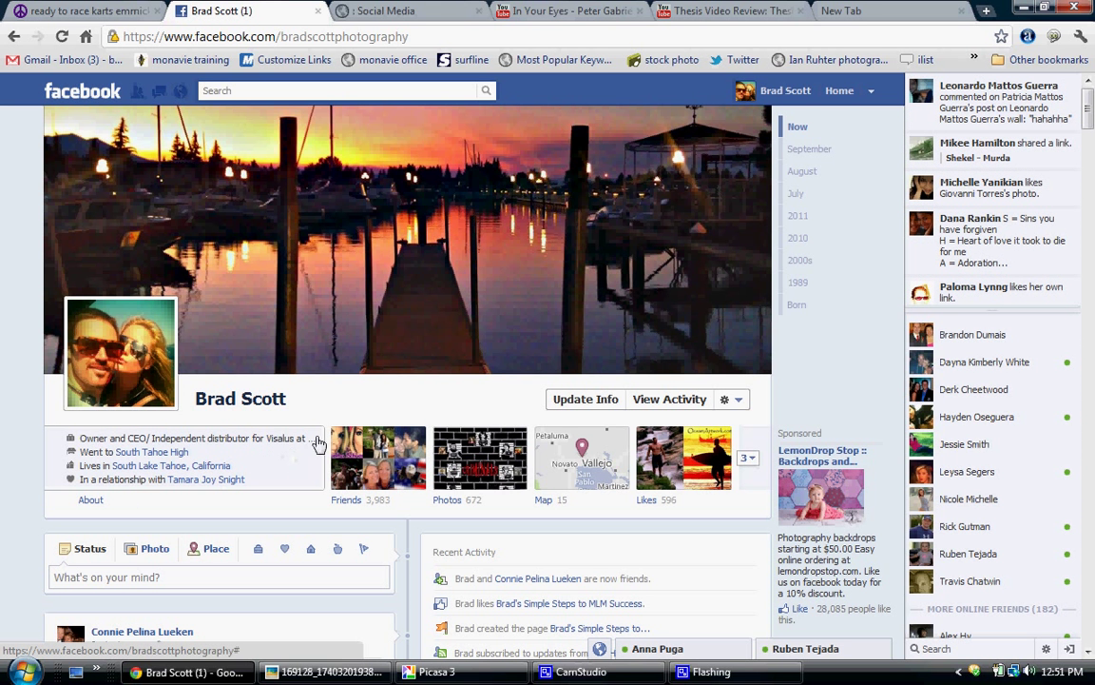
# - Delete the Brad Scott Fitness employer from Work and Education on the About page
pyautogui.click(300, 458)
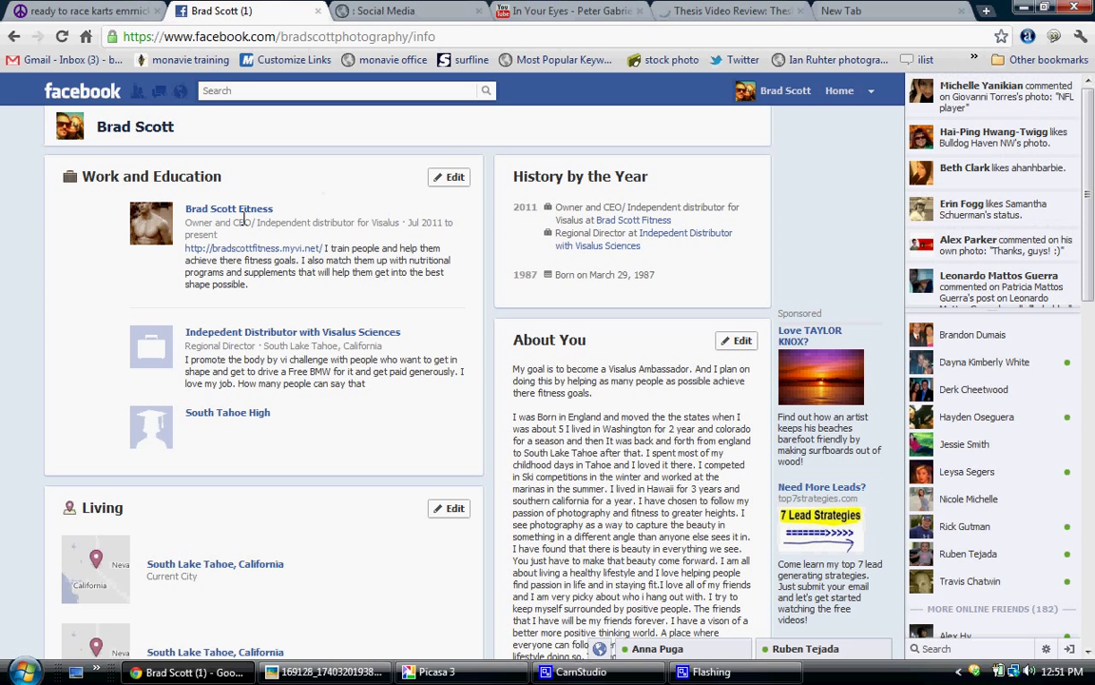
pyautogui.click(444, 181)
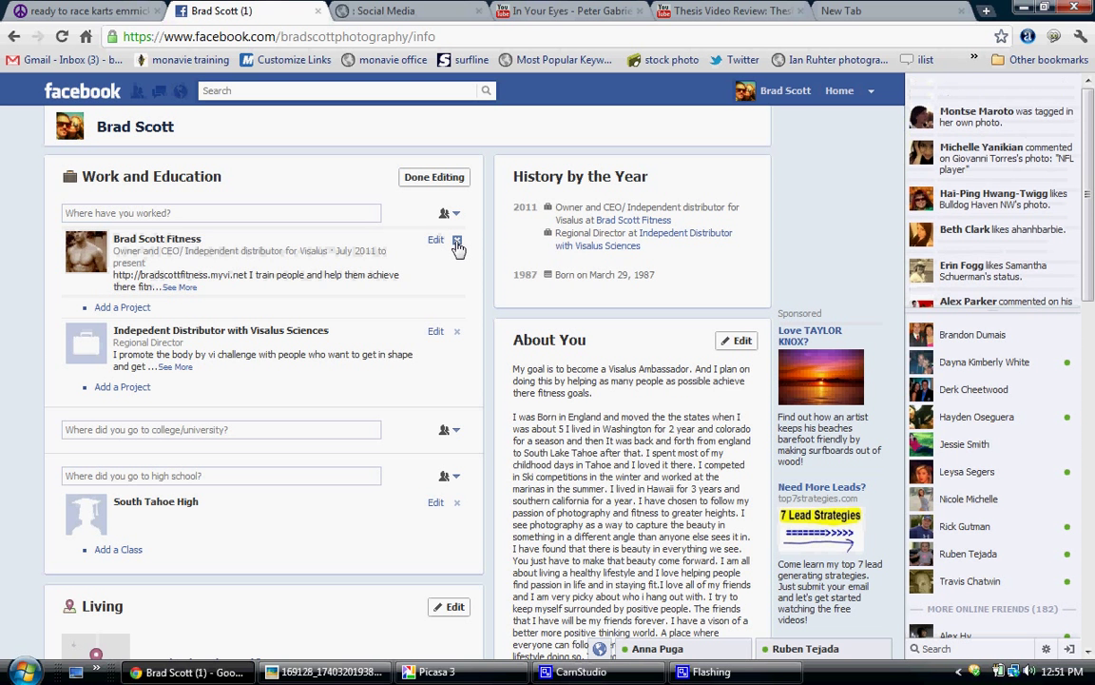
pyautogui.click(457, 243)
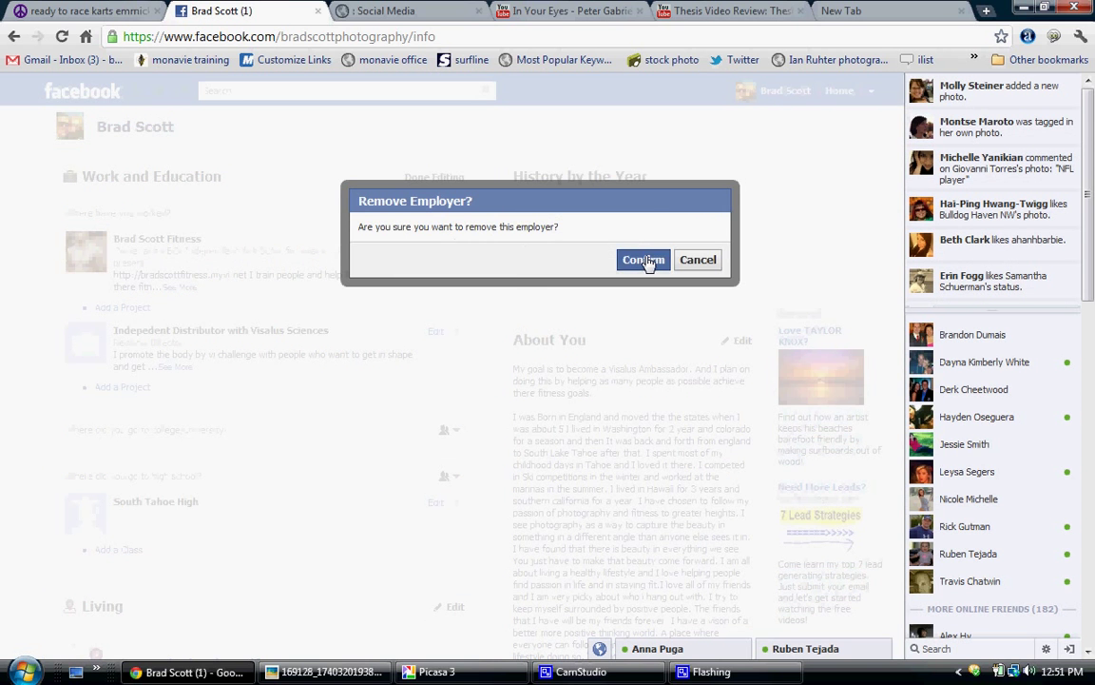
pyautogui.click(643, 259)
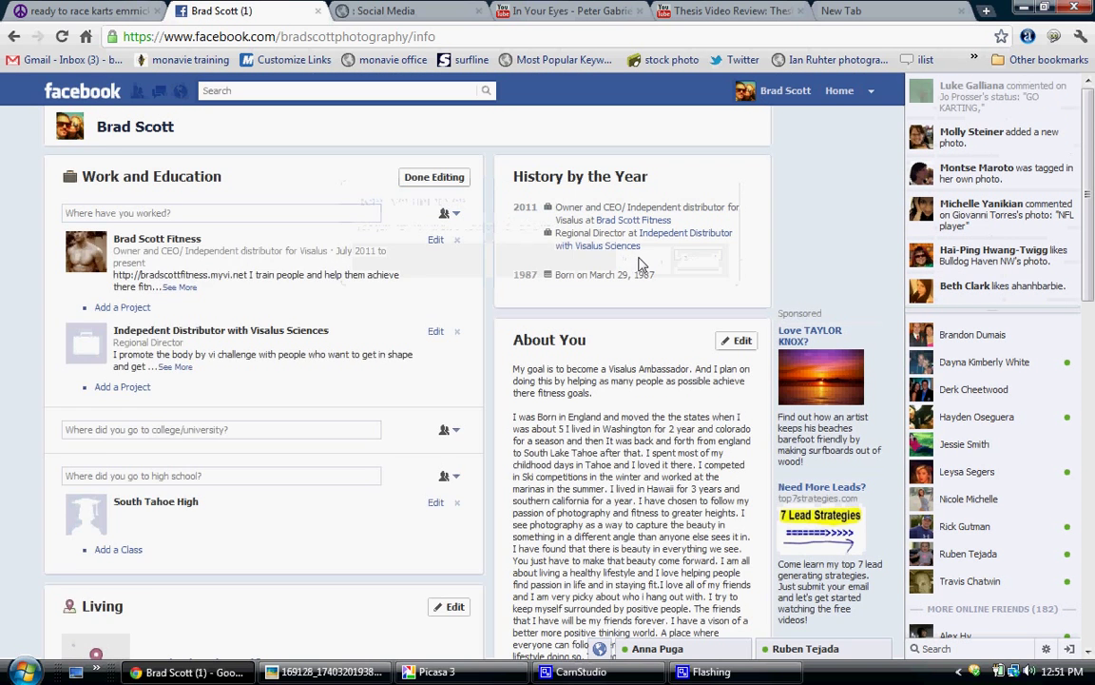
# - Enter 'brad scott fitness' as a new workplace and select the Brad Scott Fitness suggestion
pyautogui.click(244, 213)
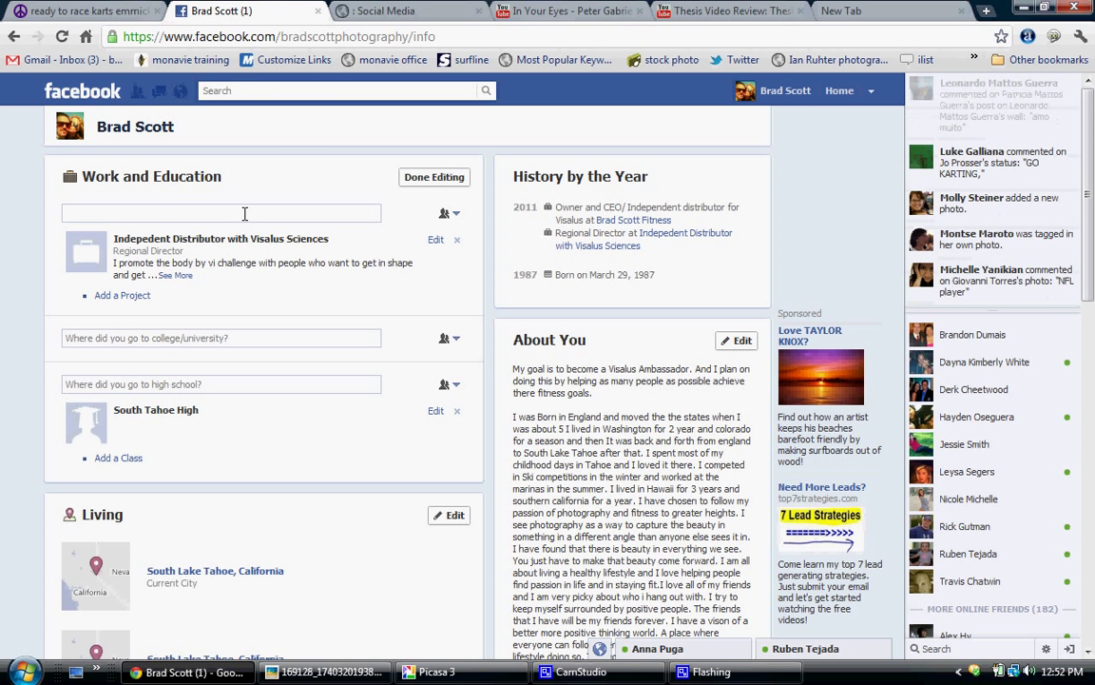
pyautogui.write('@')
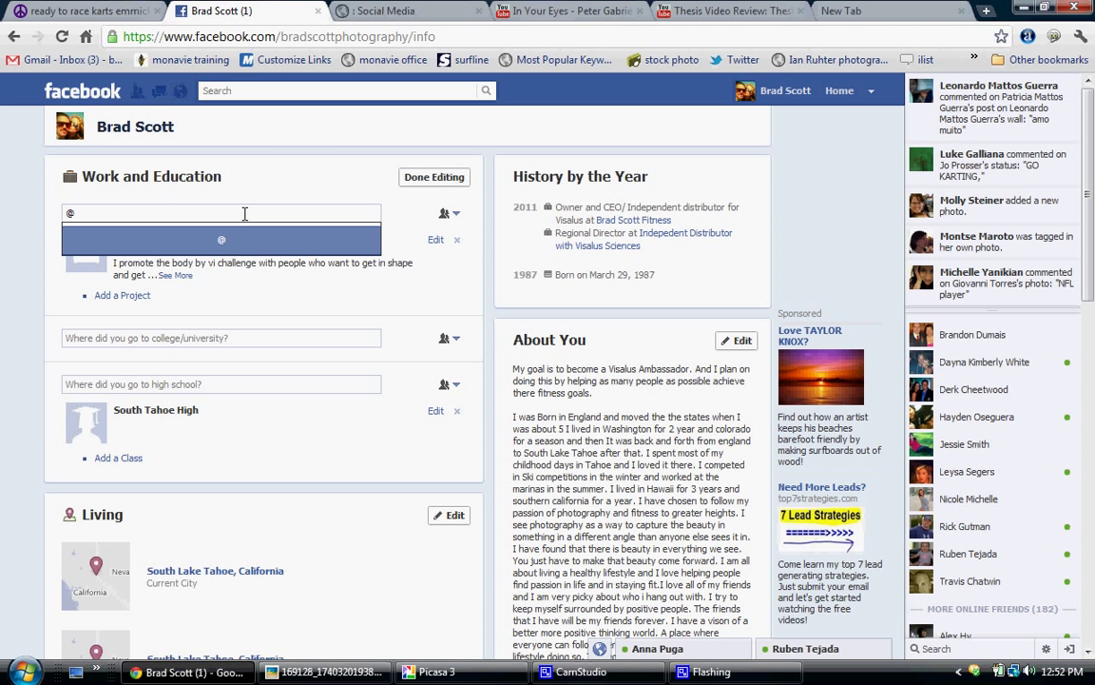
pyautogui.write('brad')
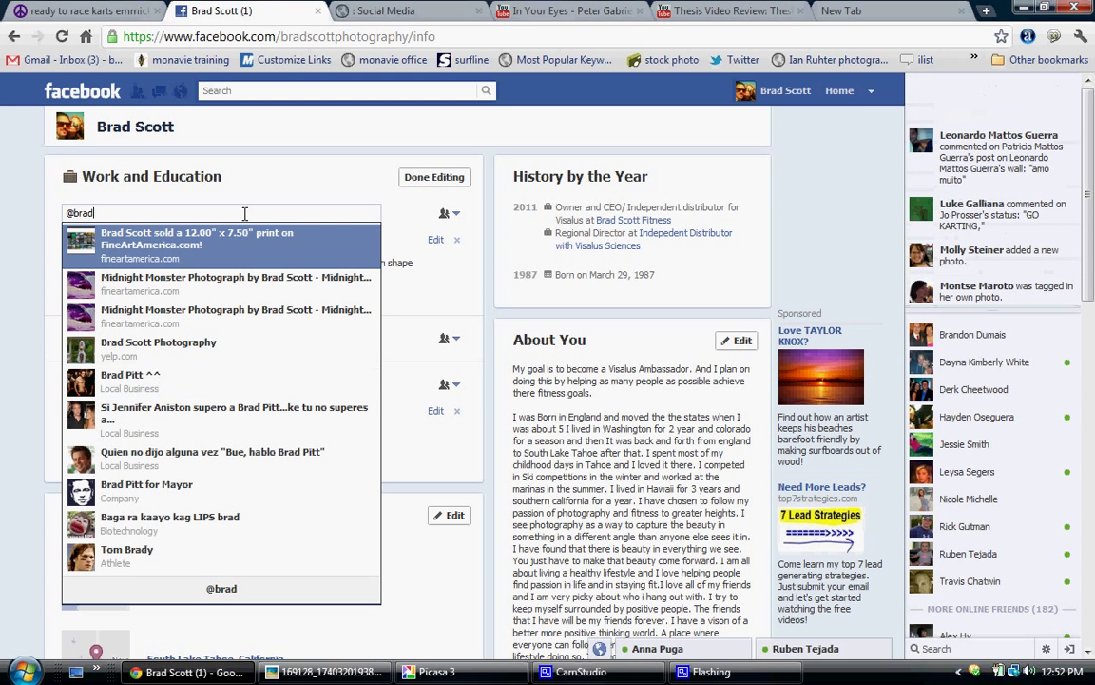
pyautogui.write(' s')
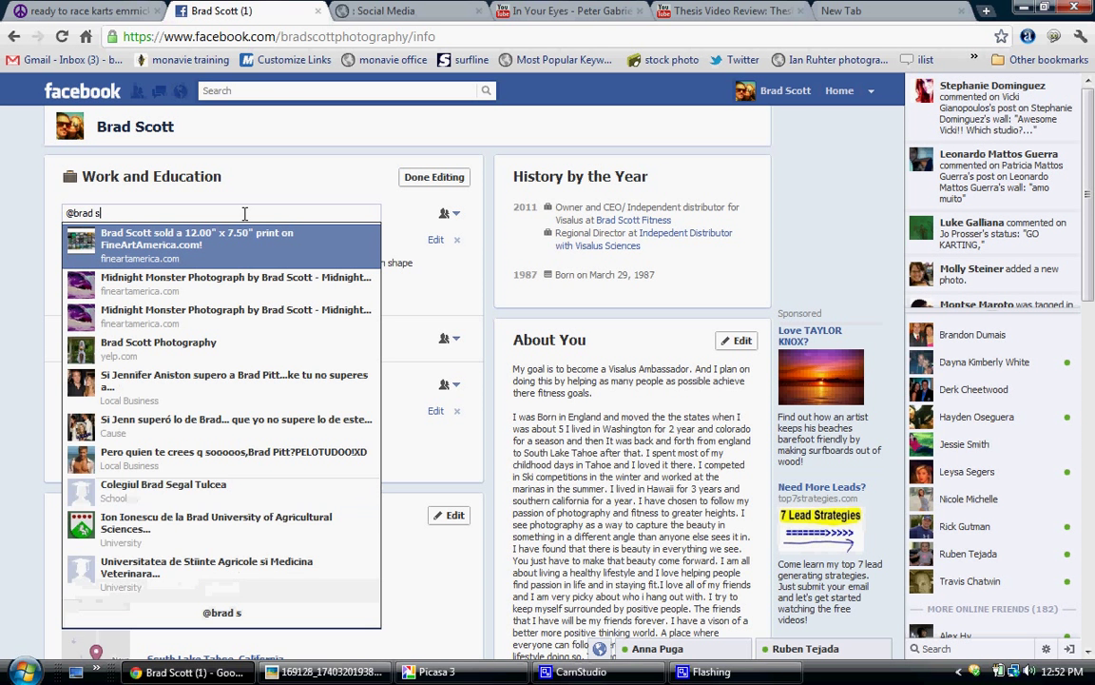
pyautogui.write('cott')
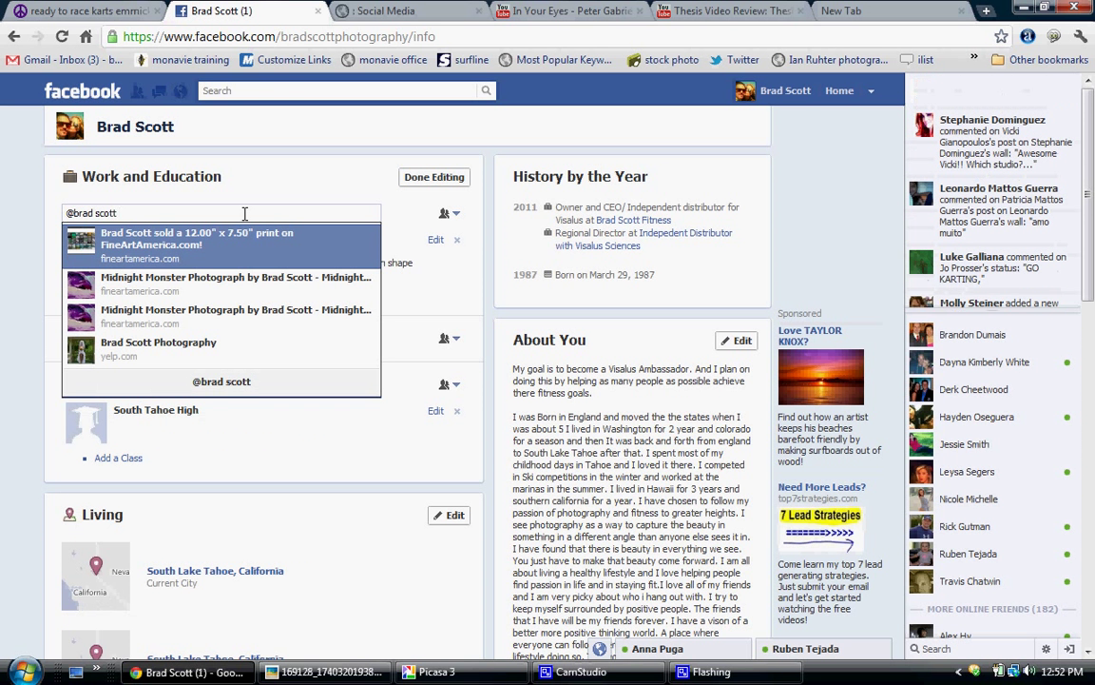
pyautogui.write(' fitness')
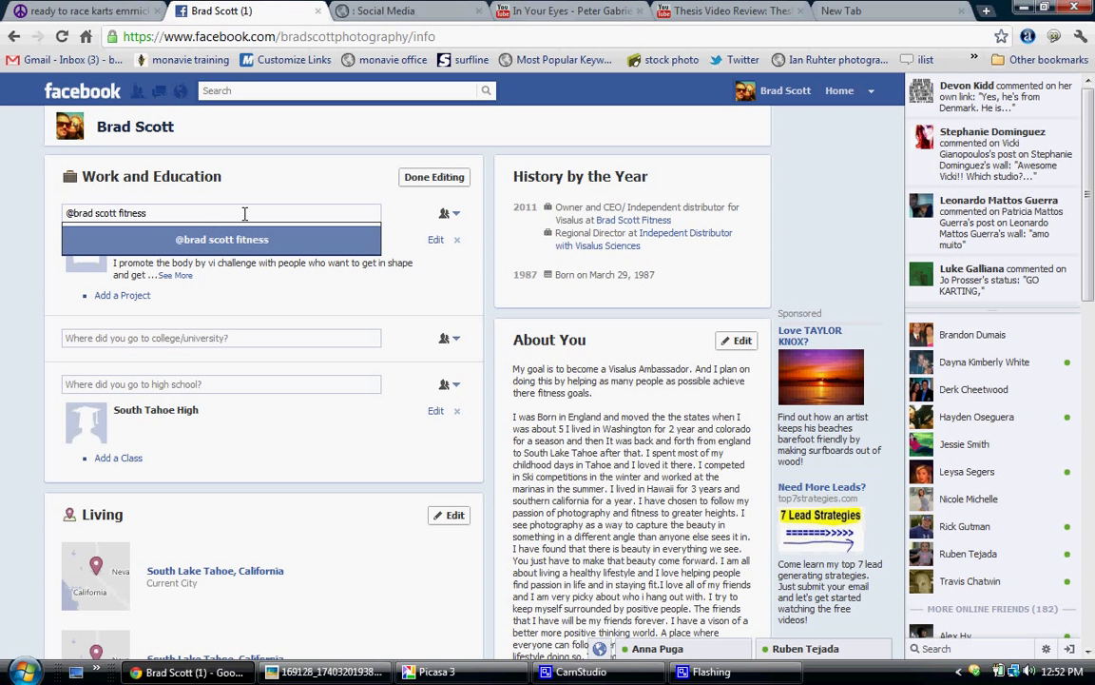
pyautogui.press('BackSpace')
pyautogui.press('BackSpace')
pyautogui.press('BackSpace')
pyautogui.press('BackSpace')
pyautogui.press('BackSpace')
pyautogui.press('BackSpace')
pyautogui.press('BackSpace')
pyautogui.press('BackSpace')
pyautogui.press('BackSpace')
pyautogui.press('BackSpace')
pyautogui.press('BackSpace')
pyautogui.write('brad')
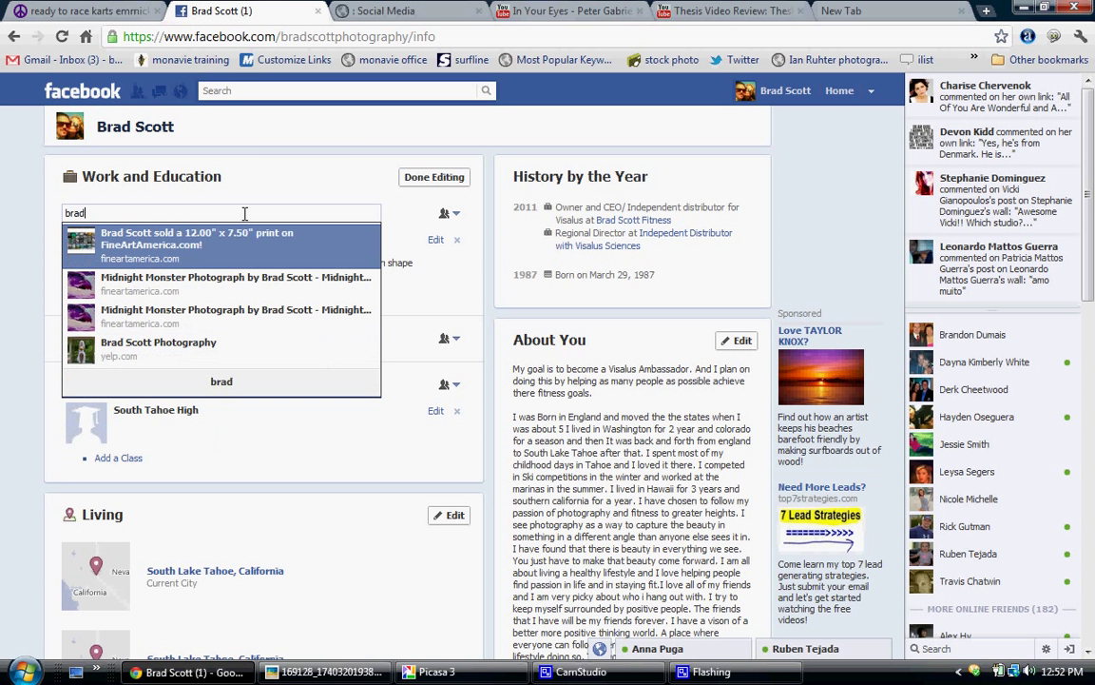
pyautogui.write(' s')
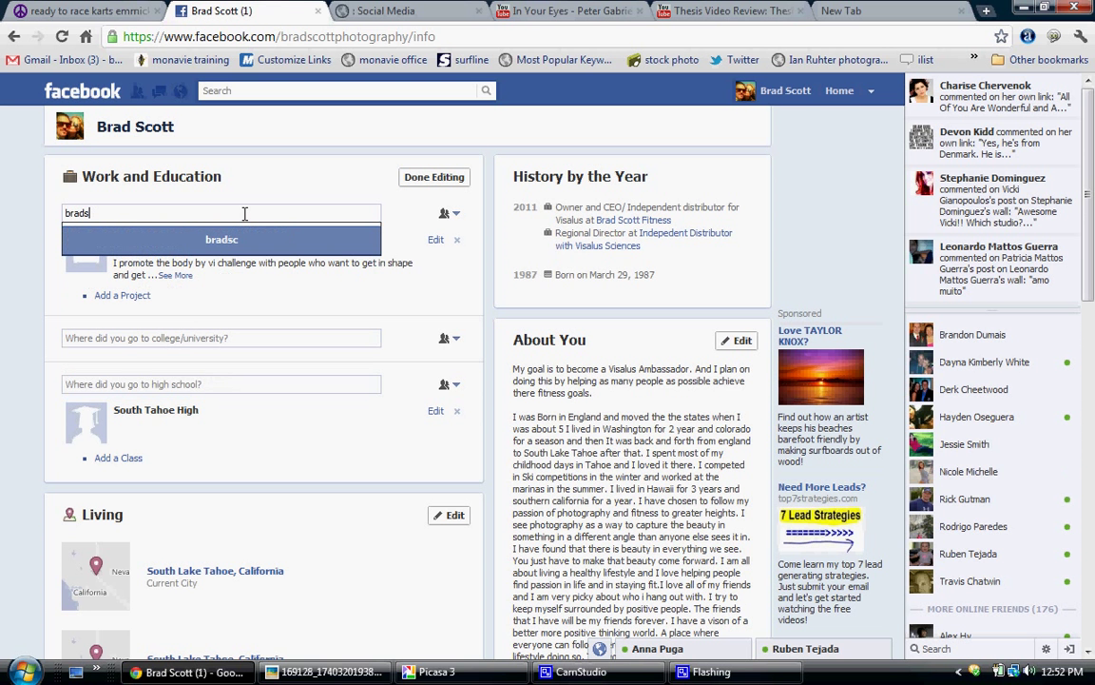
pyautogui.write('cott ')
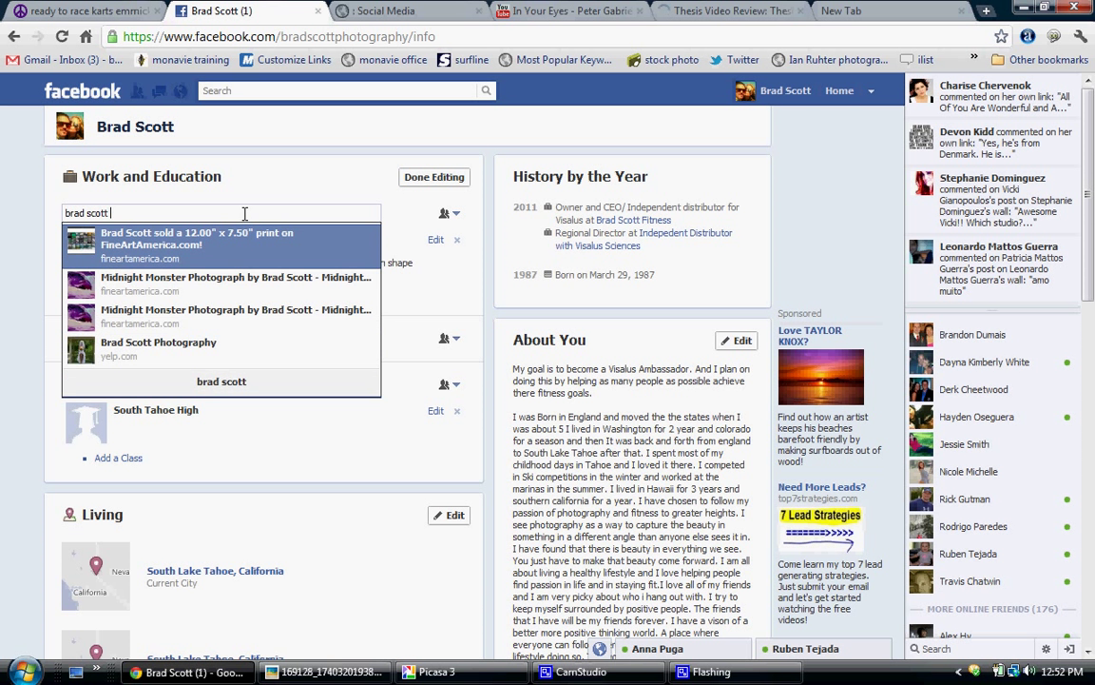
pyautogui.write('fitness')
pyautogui.click(220, 243)
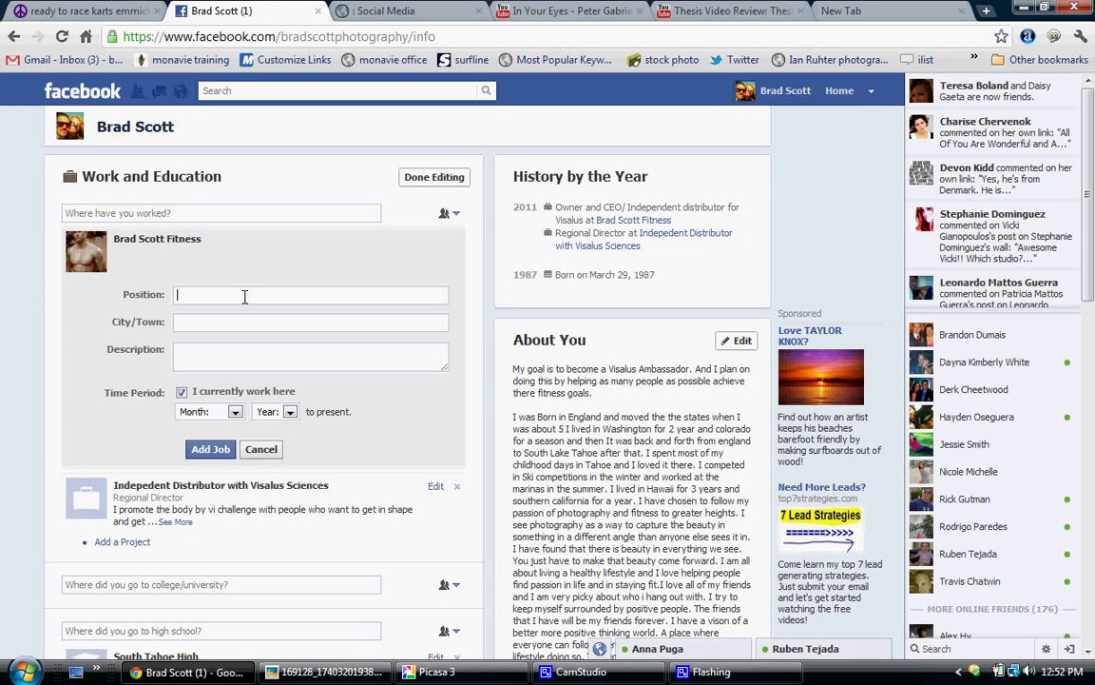
# - Set position CEO/Founder, city South Lake Tahoe, California, and write a healthy-lifestyle description
pyautogui.write('CEO')
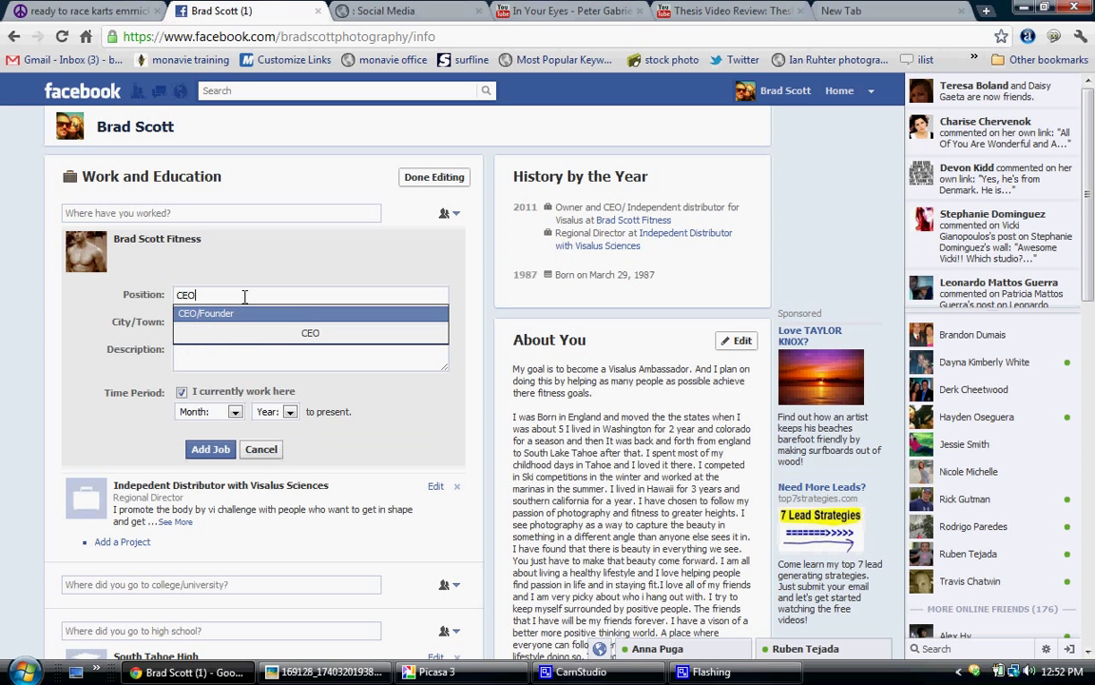
pyautogui.write('.')
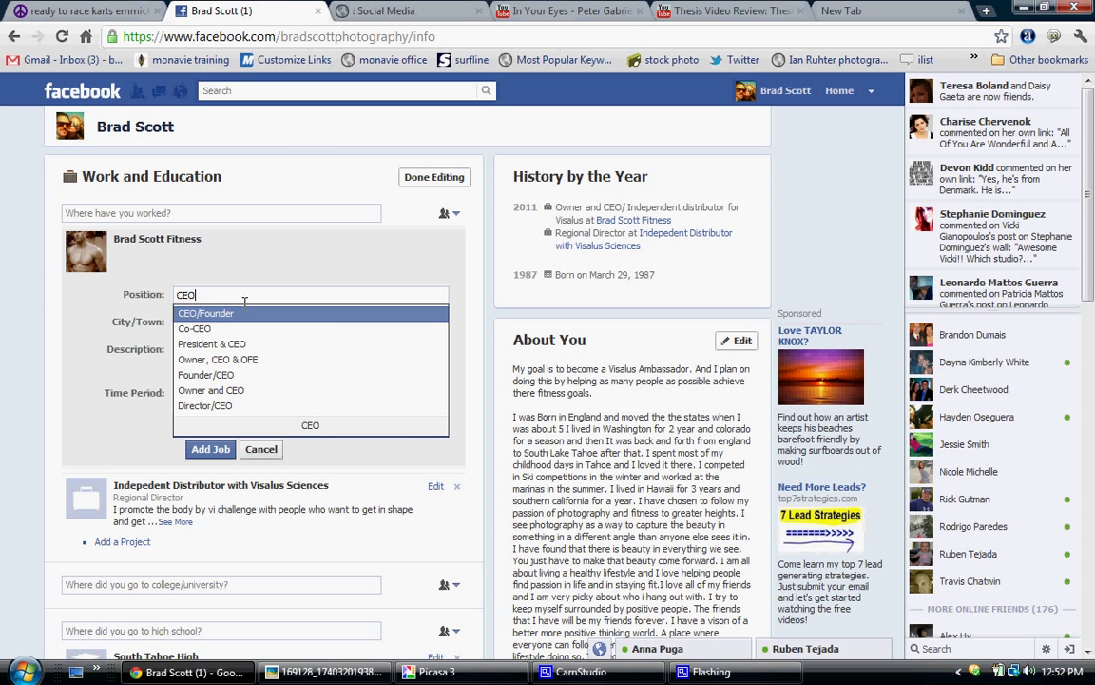
pyautogui.click(246, 314)
pyautogui.write('South La')
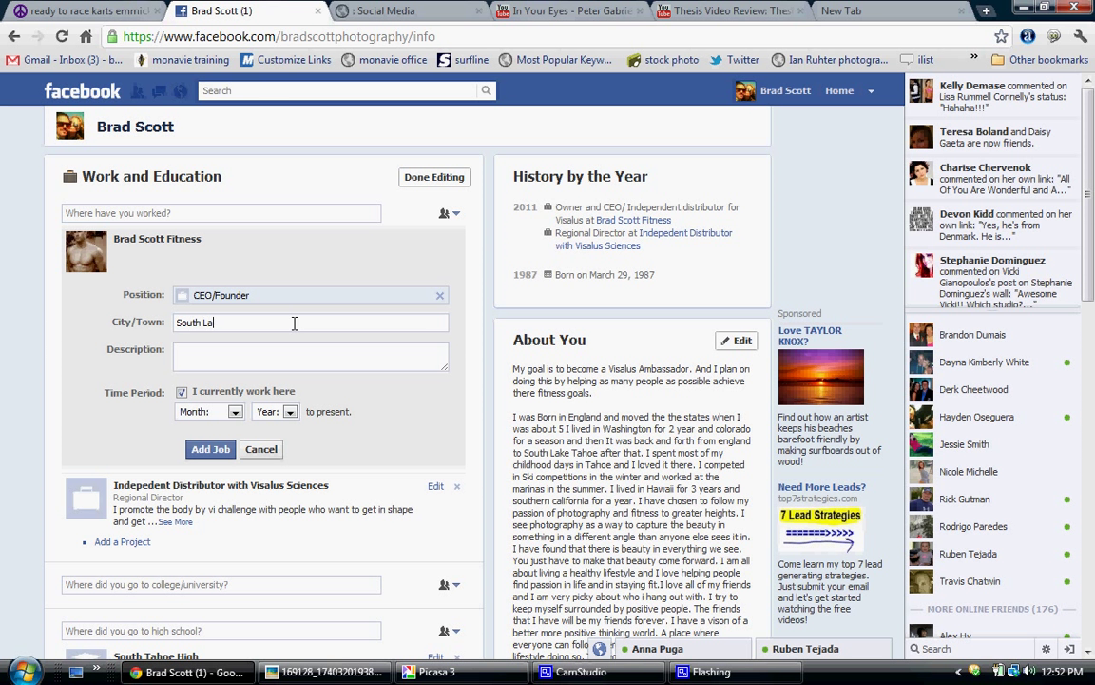
pyautogui.write('ke')
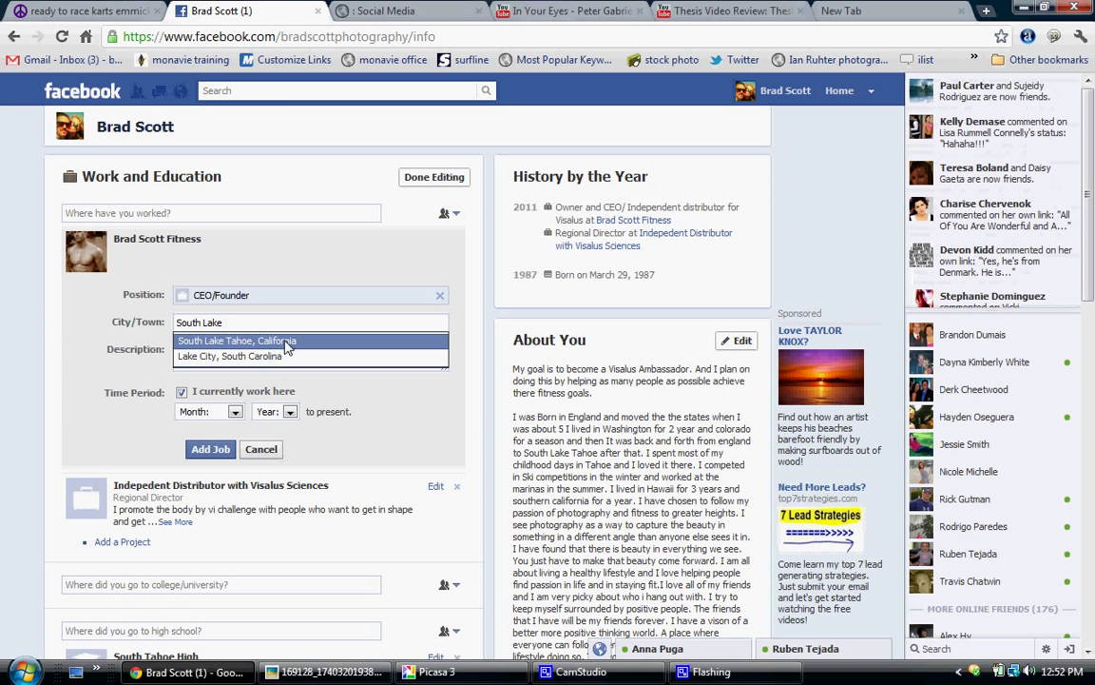
pyautogui.click(285, 344)
pyautogui.click(271, 363)
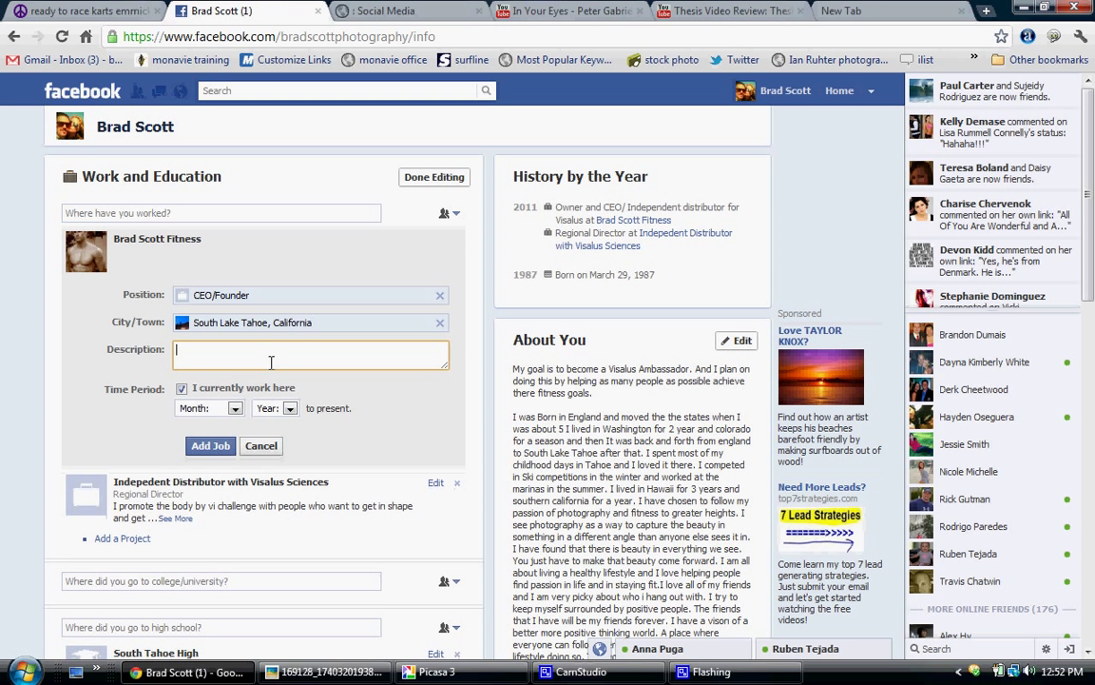
pyautogui.write('I')
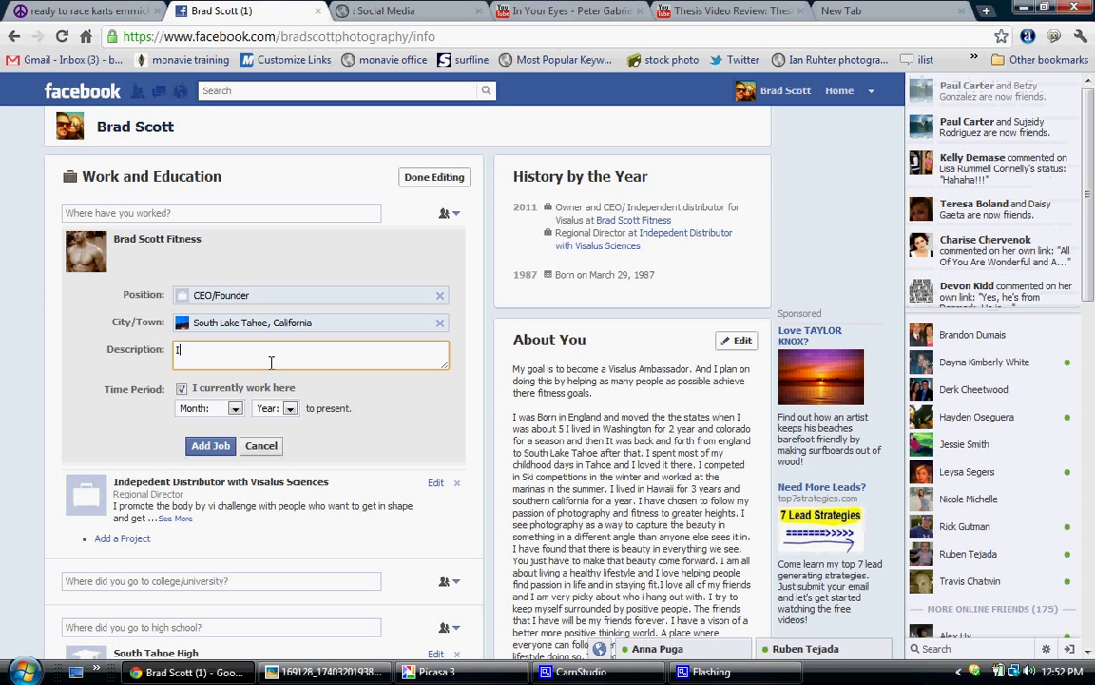
pyautogui.write(' help ')
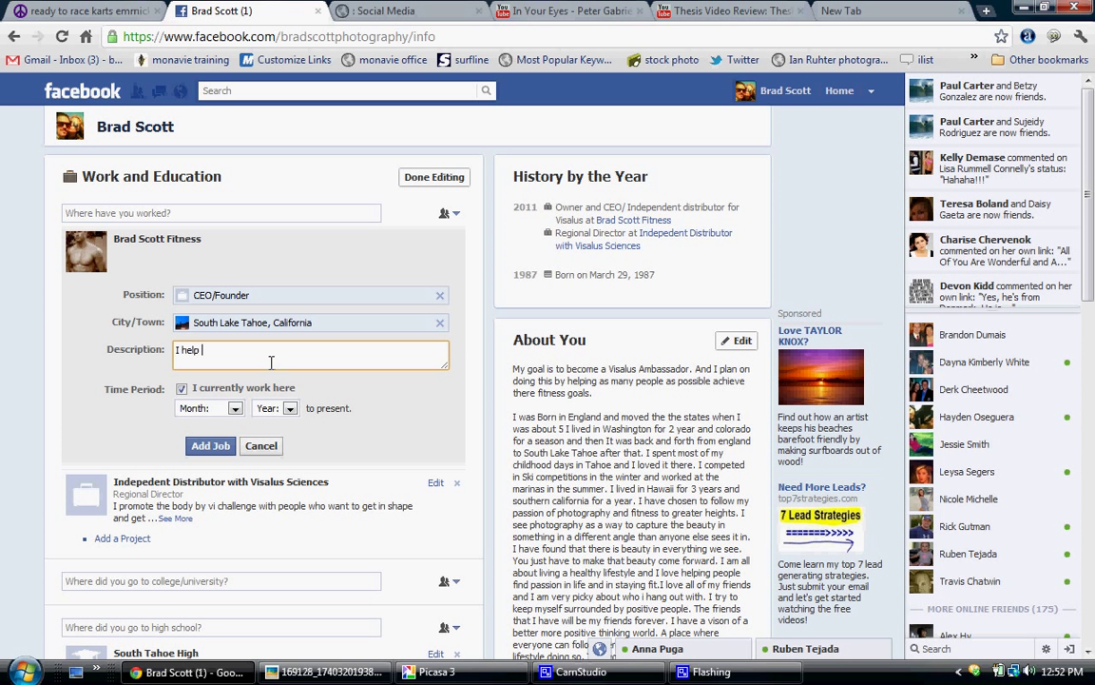
pyautogui.write('people stay in shape an')
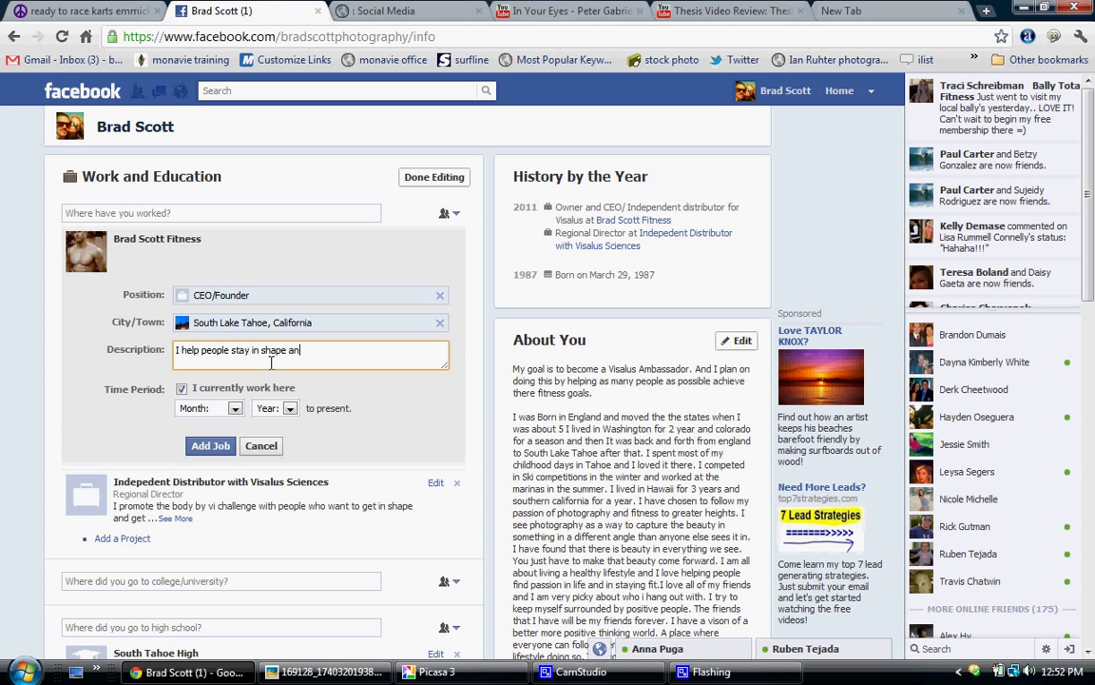
pyautogui.write('d live a healthy li')
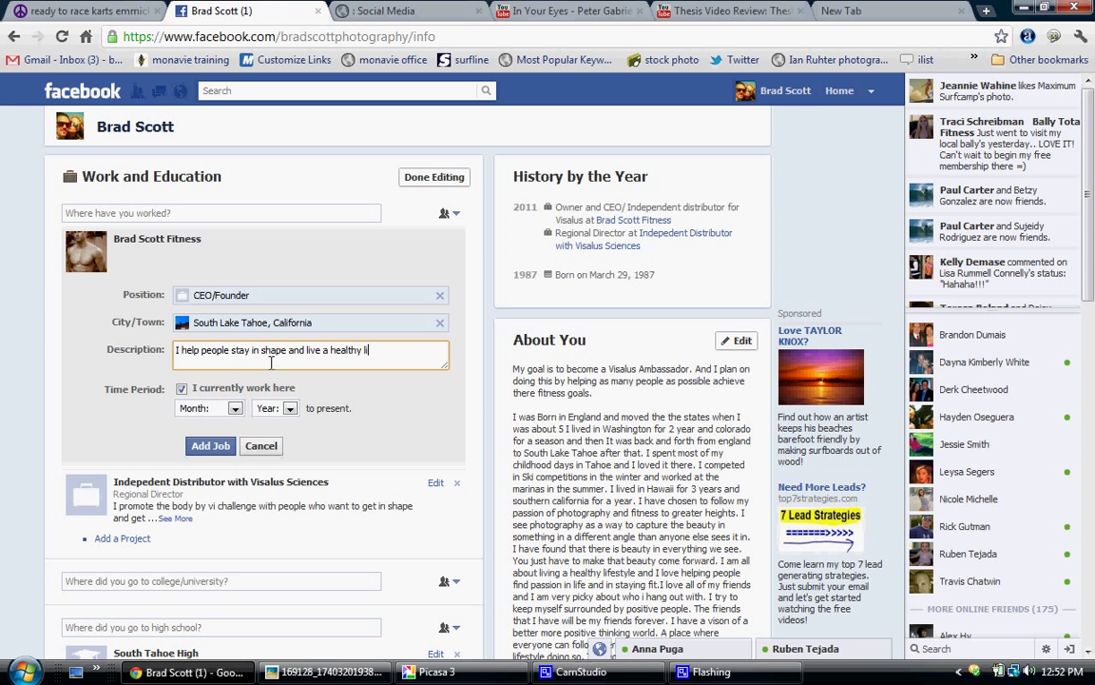
pyautogui.write('festyle through')
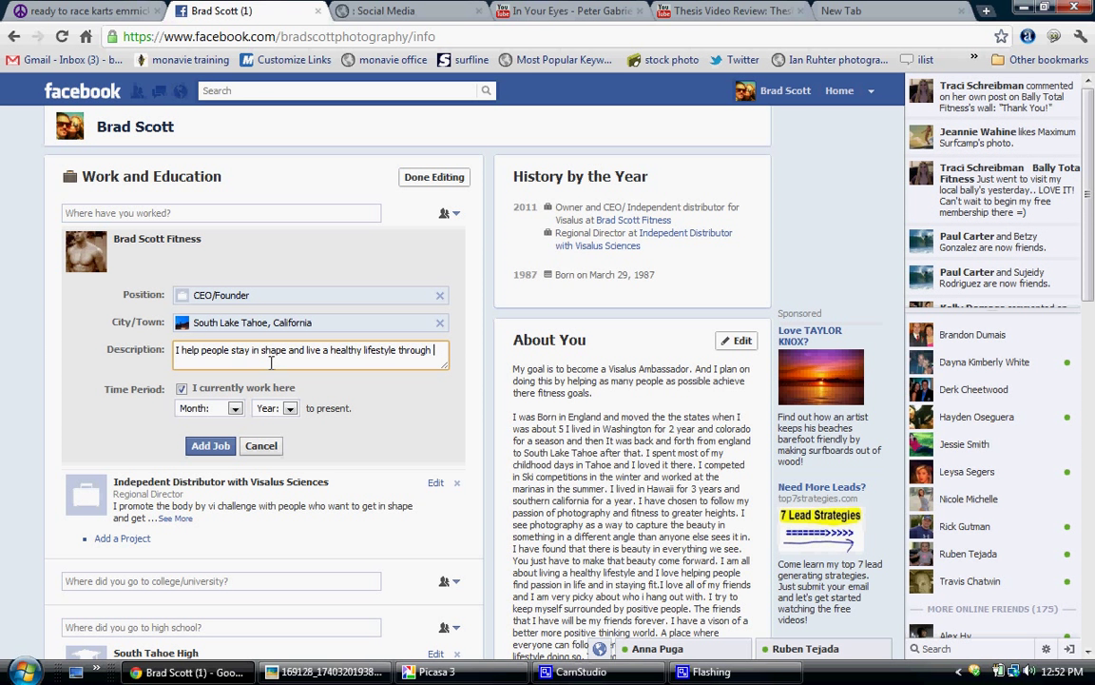
pyautogui.write('xercise and nutrition')
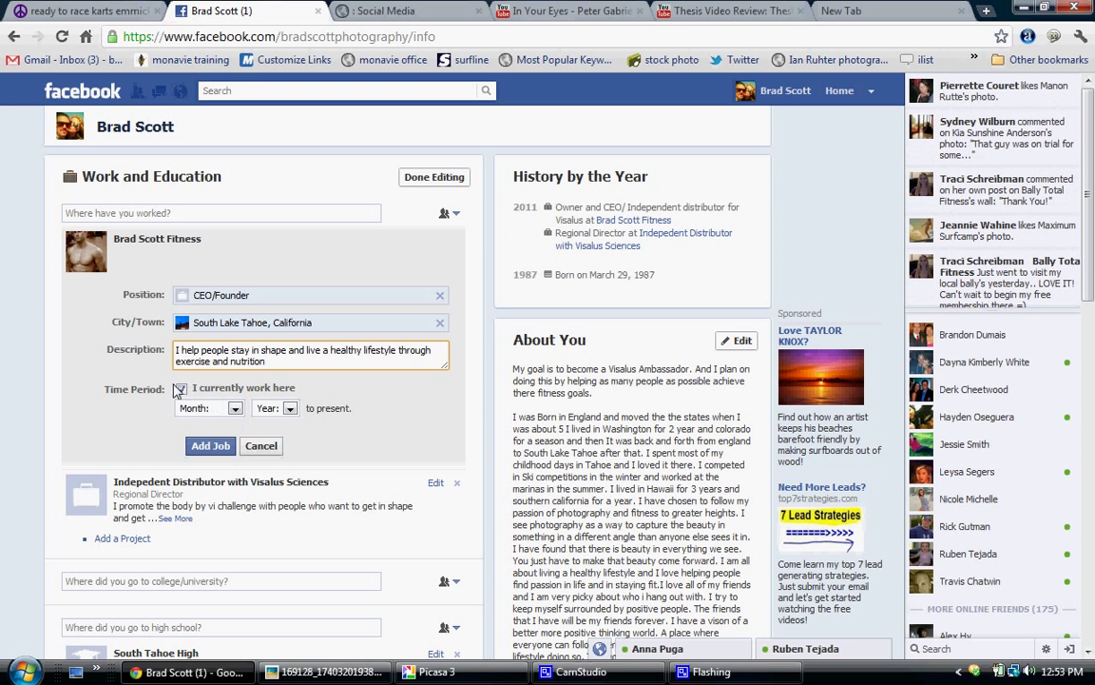
# - Set the job's start date to January 2008 and add the job
pyautogui.click(235, 409)
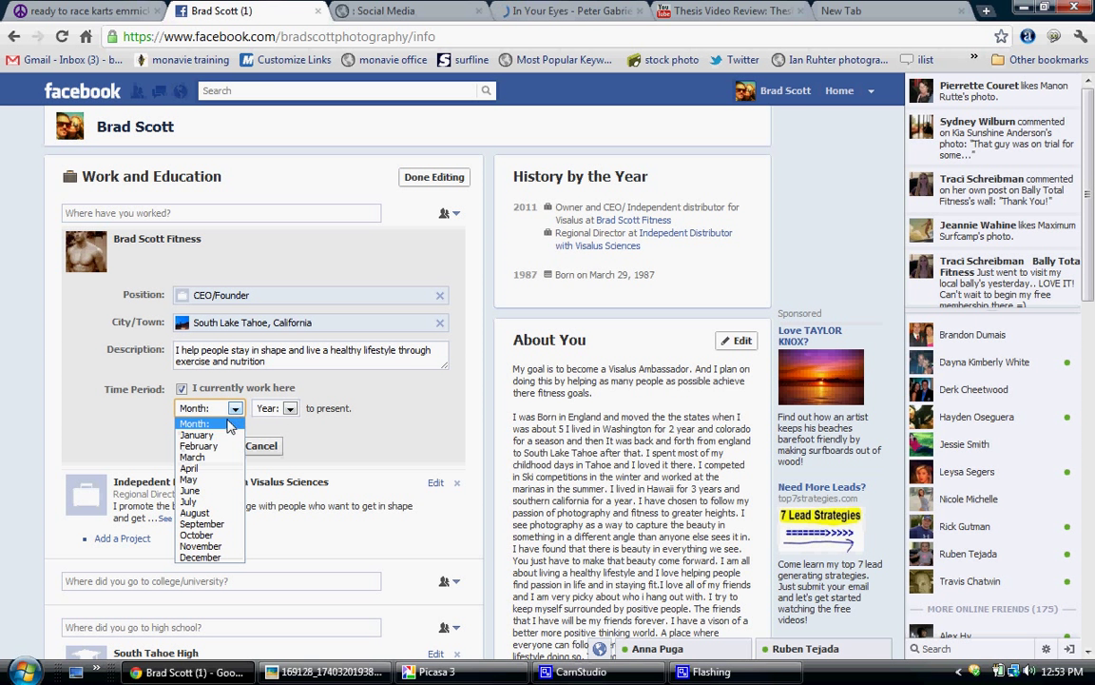
pyautogui.click(197, 434)
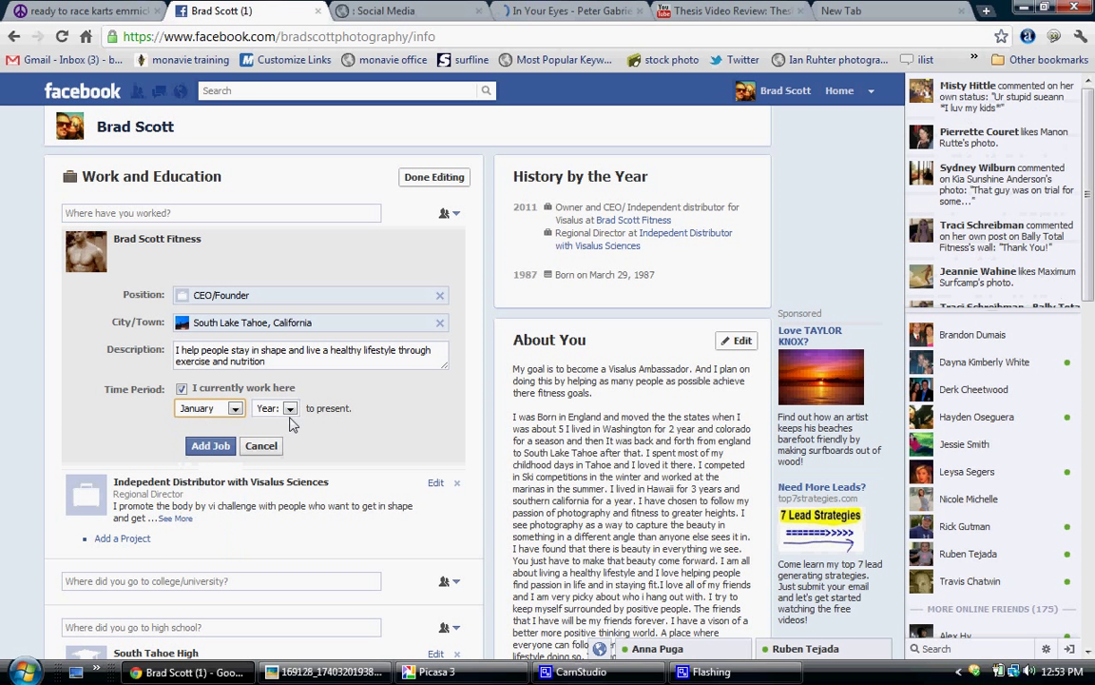
pyautogui.click(289, 410)
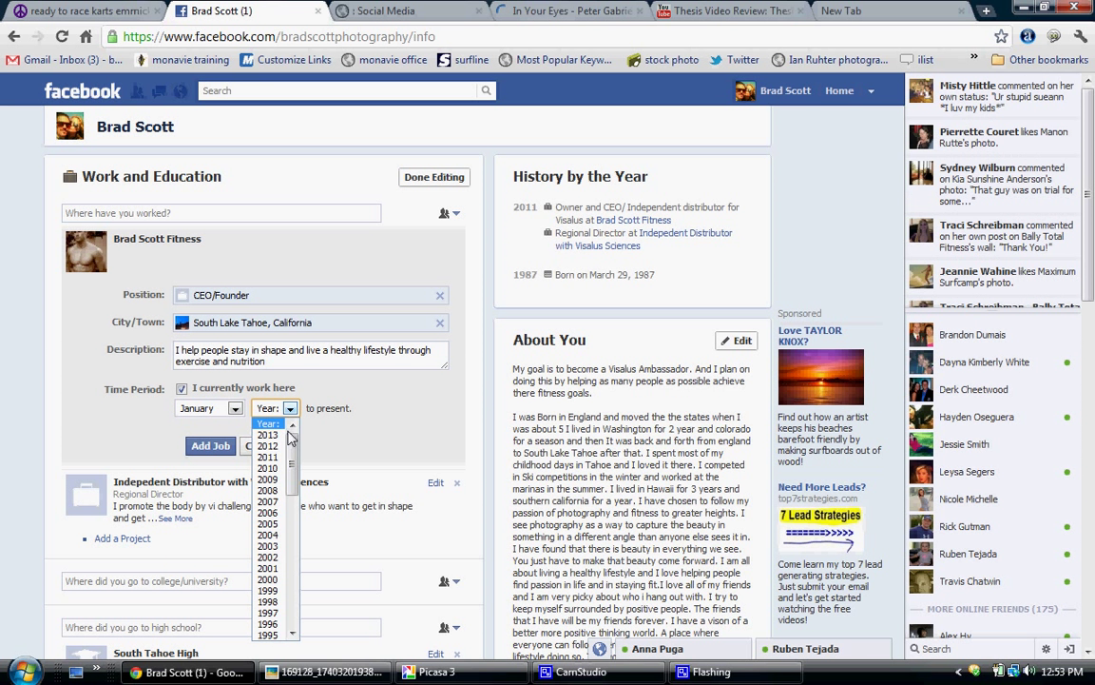
pyautogui.click(269, 490)
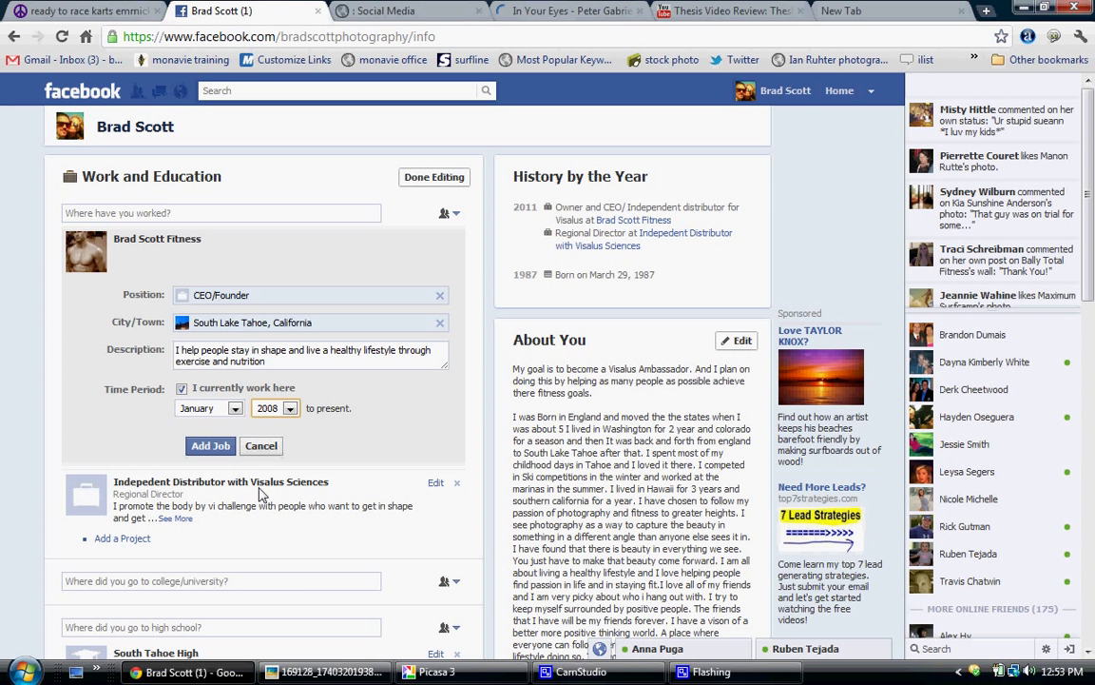
pyautogui.click(218, 440)
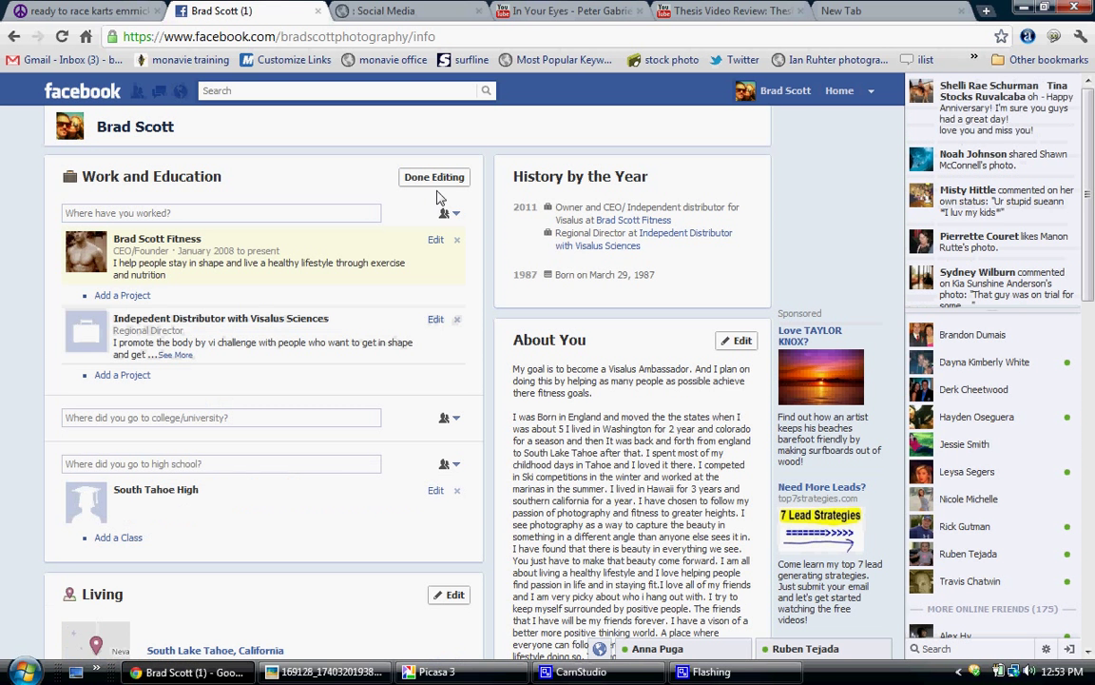
# - Finish editing Work and Education and return to the Timeline profile with the sunset cover
pyautogui.click(440, 183)
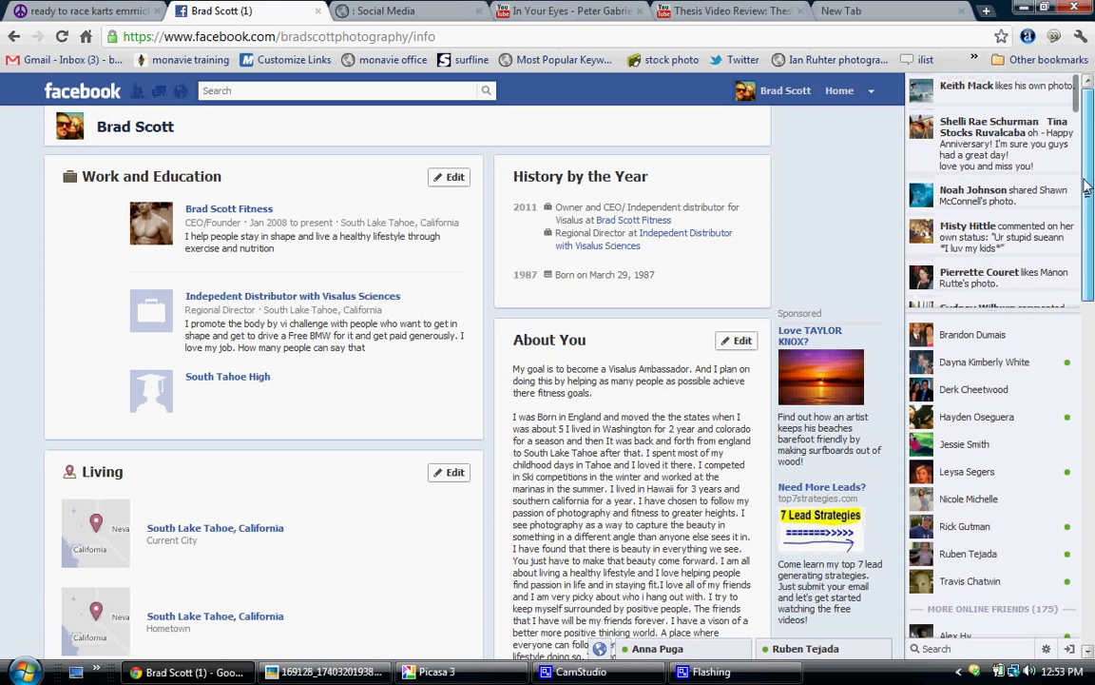
pyautogui.click(127, 129)
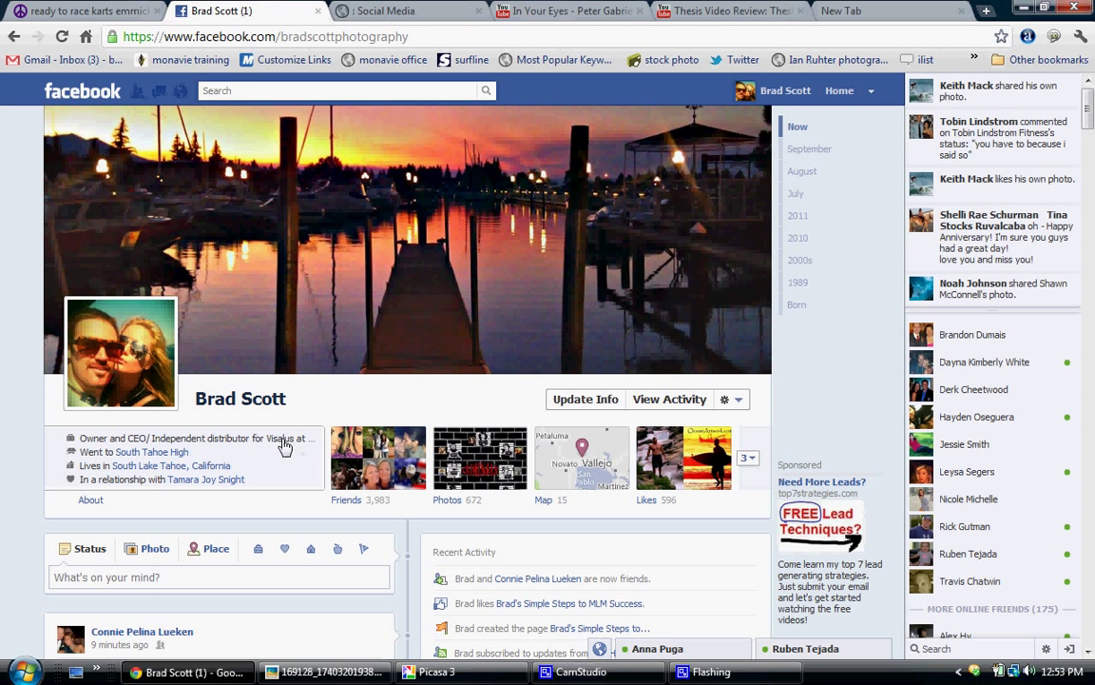
pyautogui.click(241, 446)
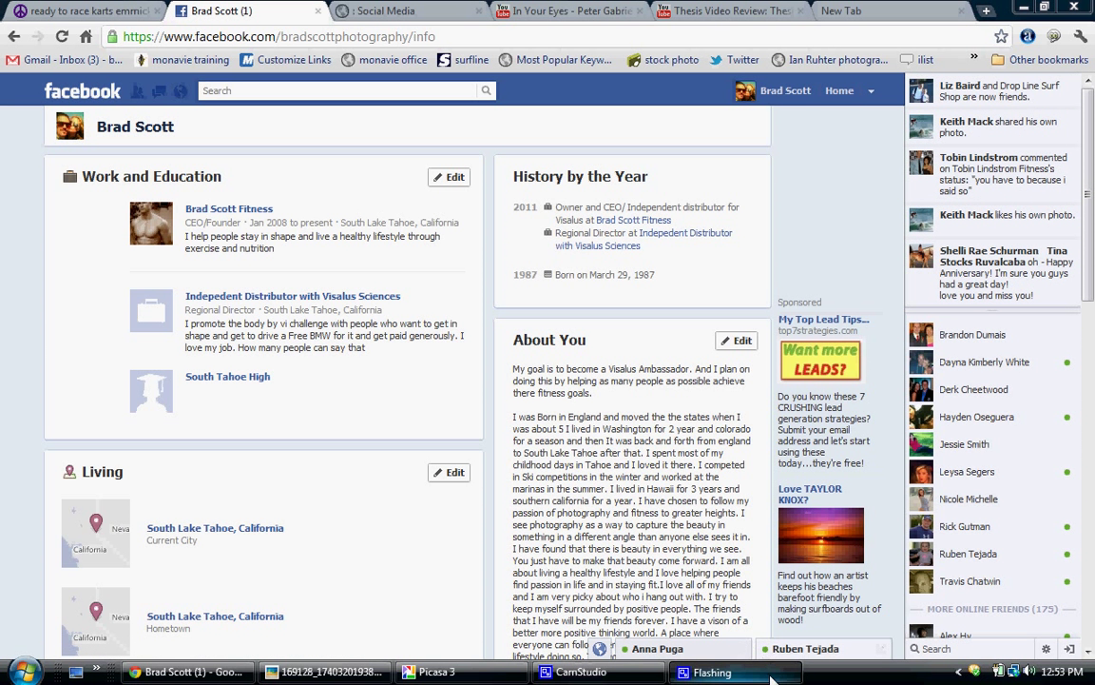
pyautogui.click(635, 672)
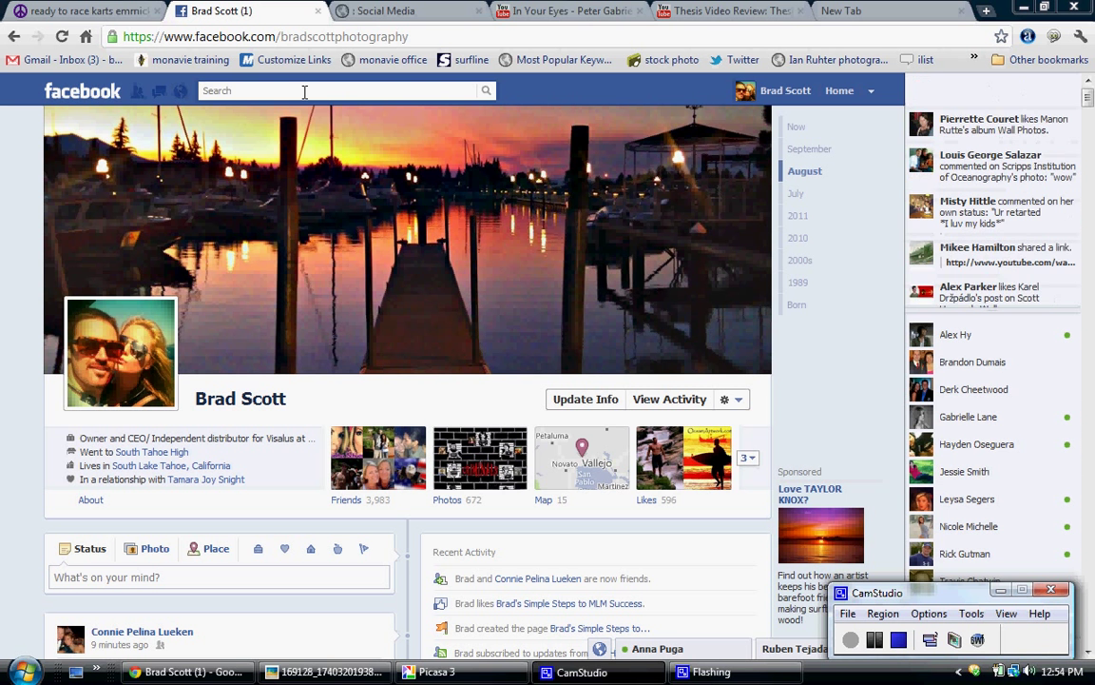
# - Search for 'online' and open the Online Marketing Champ page from the results
pyautogui.click(305, 92)
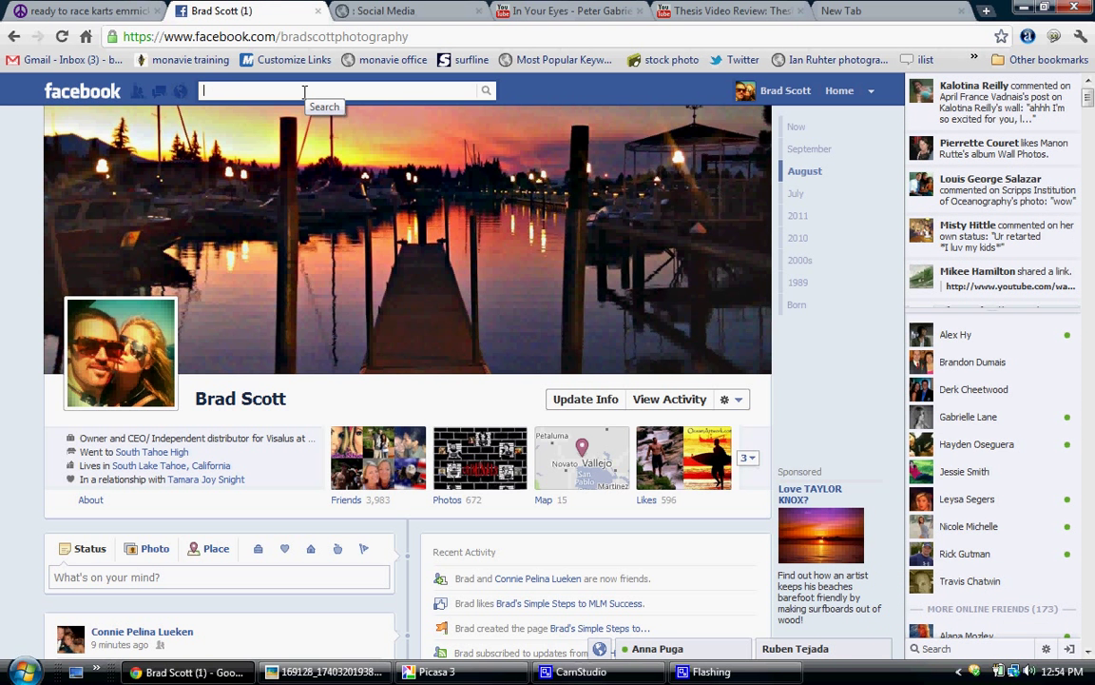
pyautogui.write('brad')
pyautogui.press('BackSpace')
pyautogui.press('BackSpace')
pyautogui.press('BackSpace')
pyautogui.press('BackSpace')
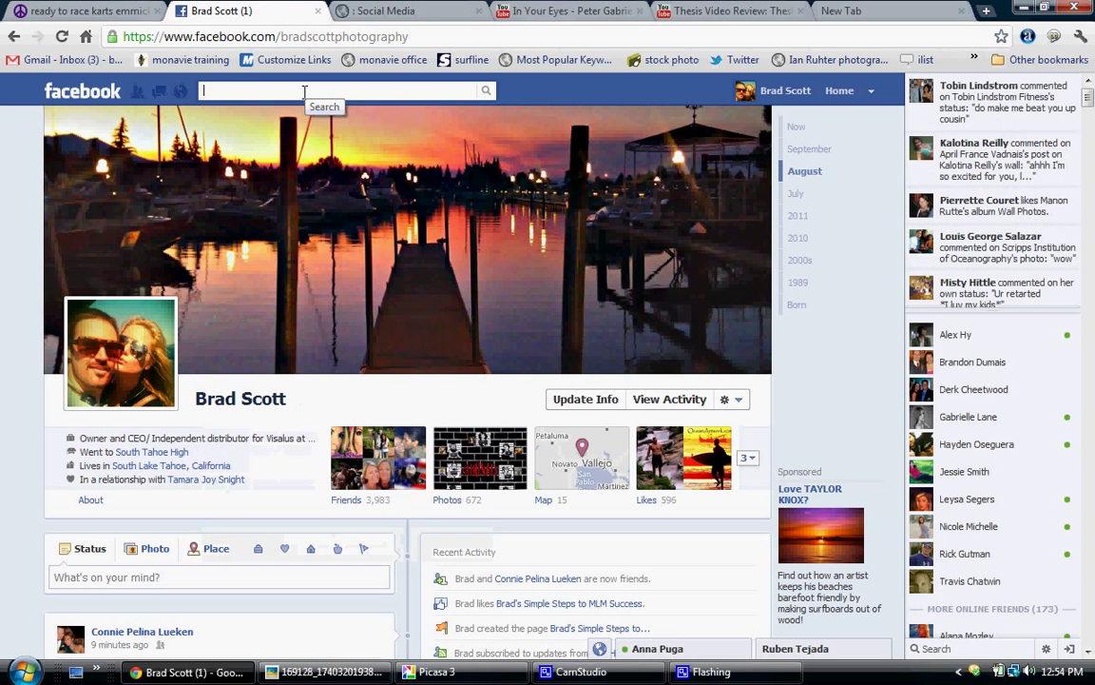
pyautogui.write('onlin')
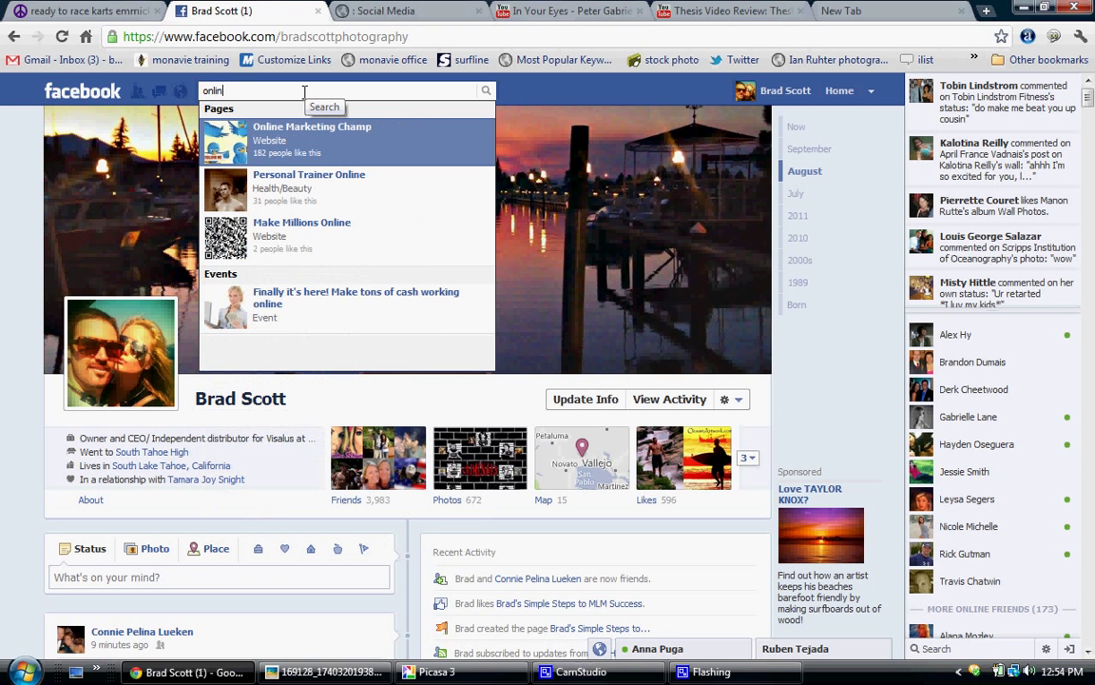
pyautogui.write('e')
pyautogui.click(325, 143)
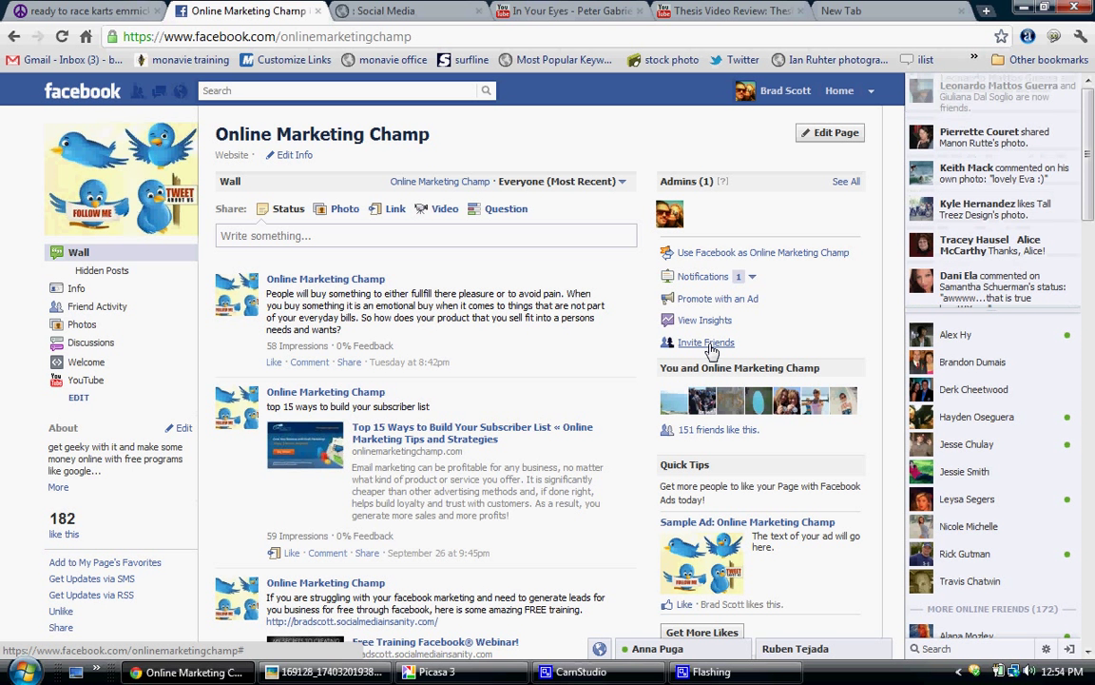
# - Invite all friends filtered to Honolulu, Hawaii to the Online Marketing Champ page
pyautogui.click(706, 343)
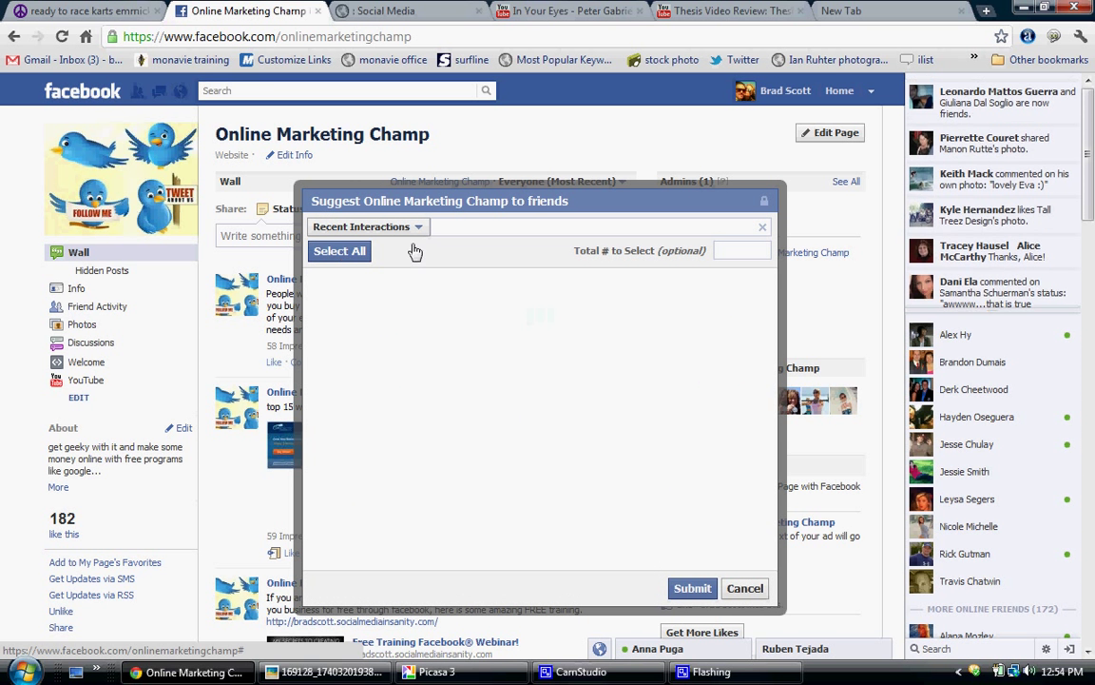
pyautogui.click(419, 228)
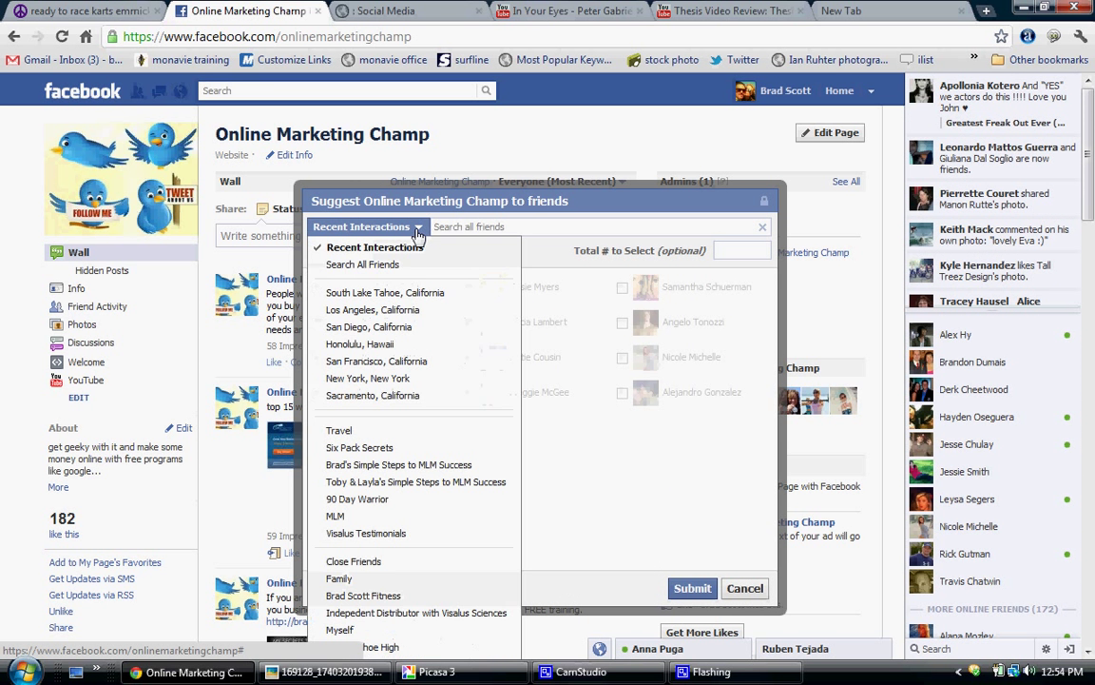
pyautogui.click(416, 344)
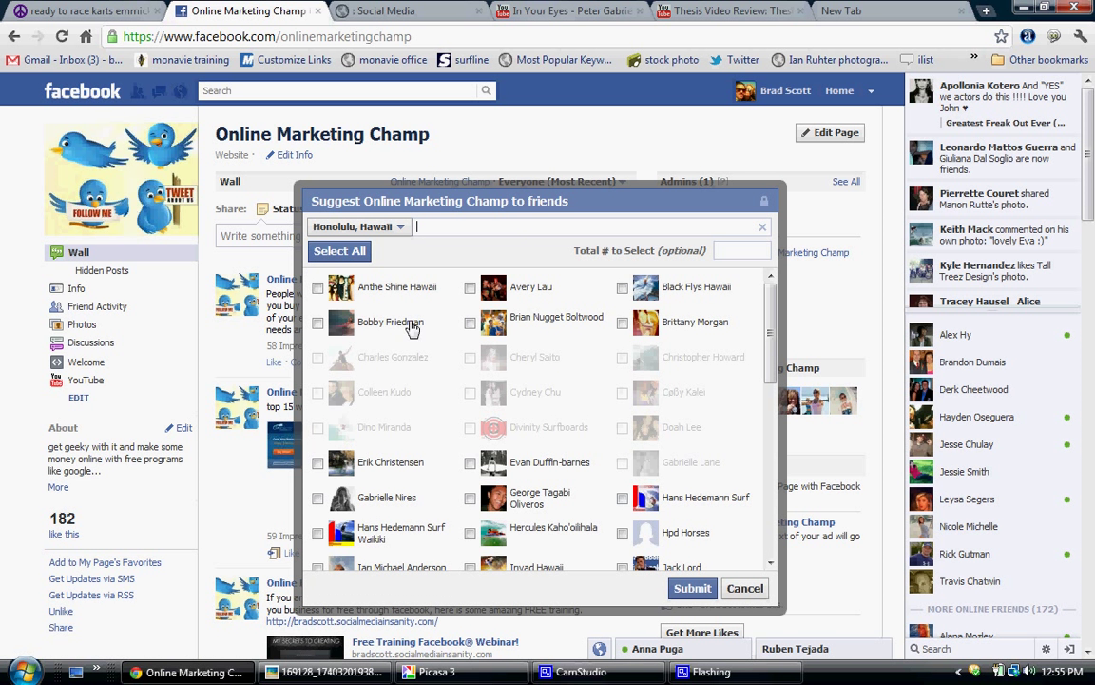
pyautogui.click(358, 253)
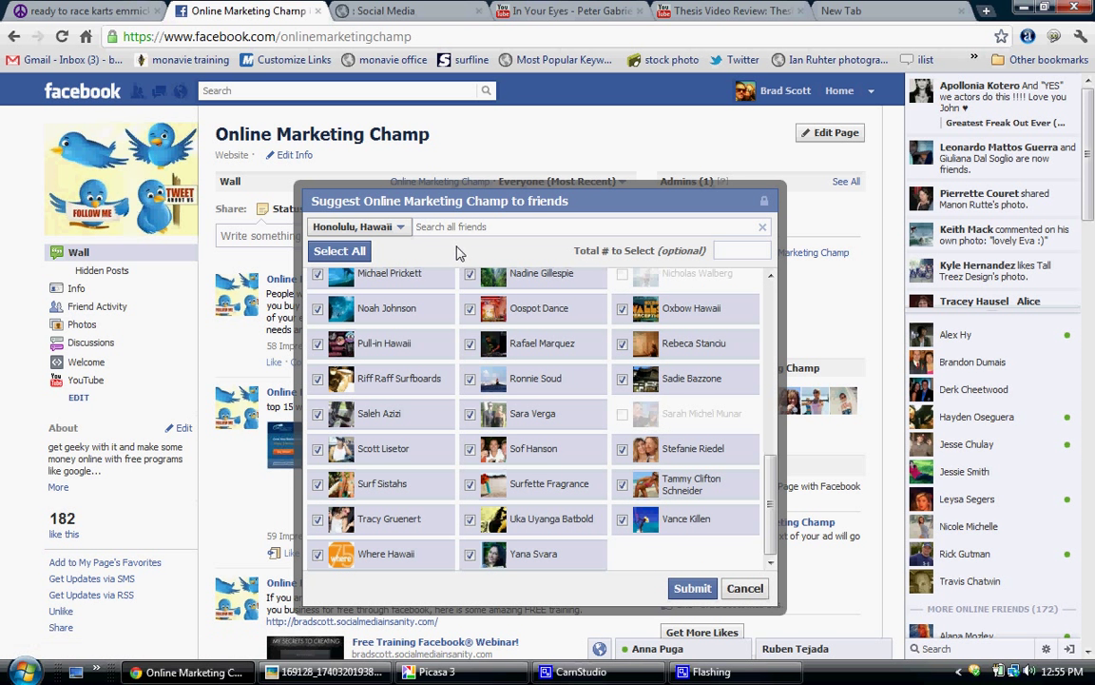
pyautogui.click(692, 588)
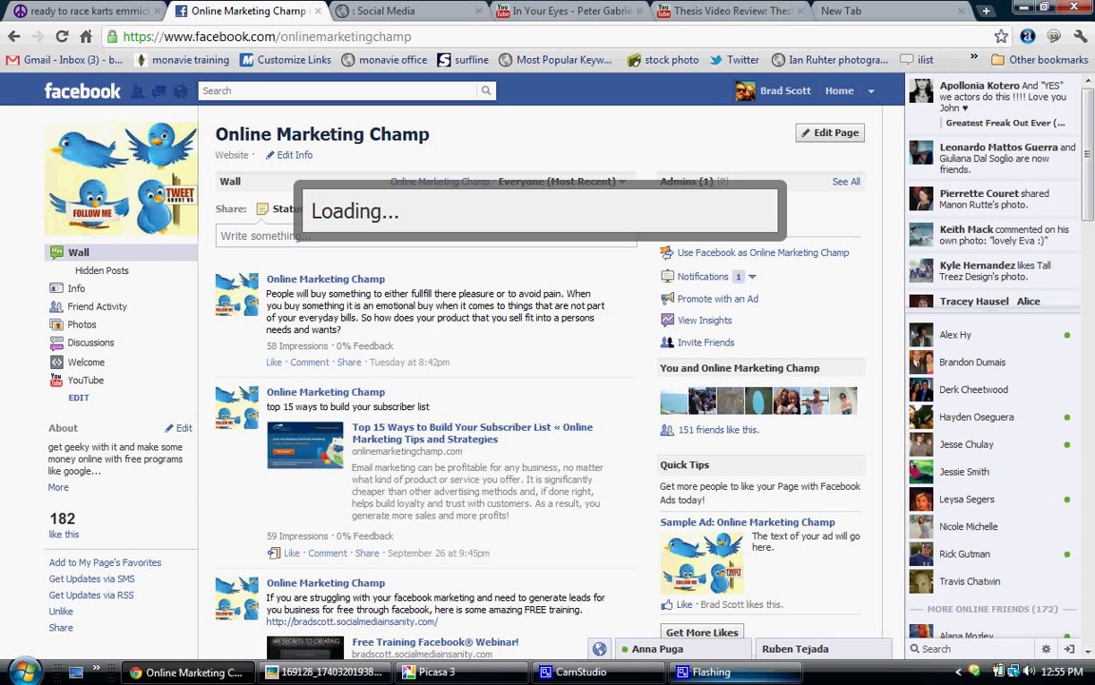
pyautogui.click(630, 675)
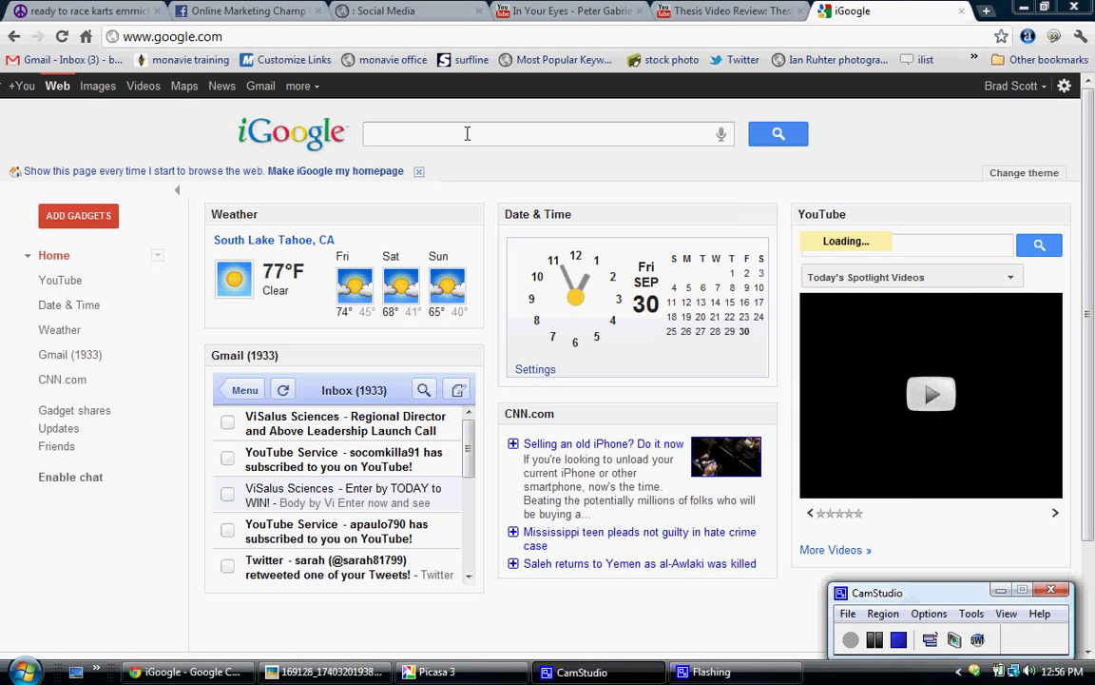
# - Search iGoogle for 'google chrome e' and open the Google Chrome Extensions result
pyautogui.click(467, 133)
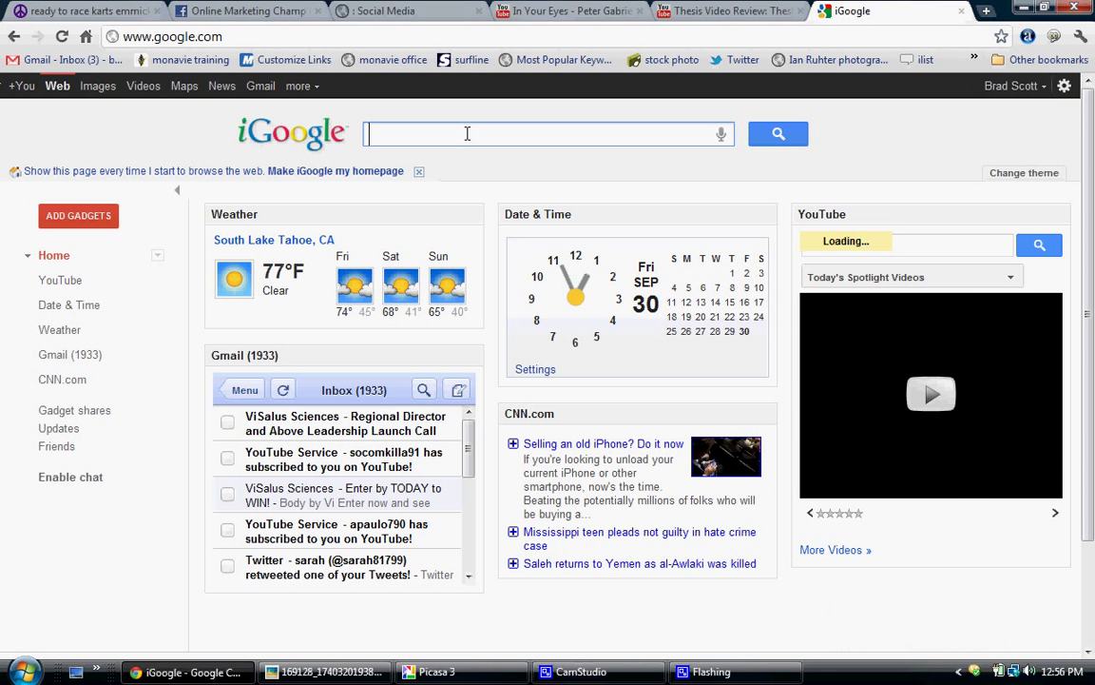
pyautogui.write('google chrome ')
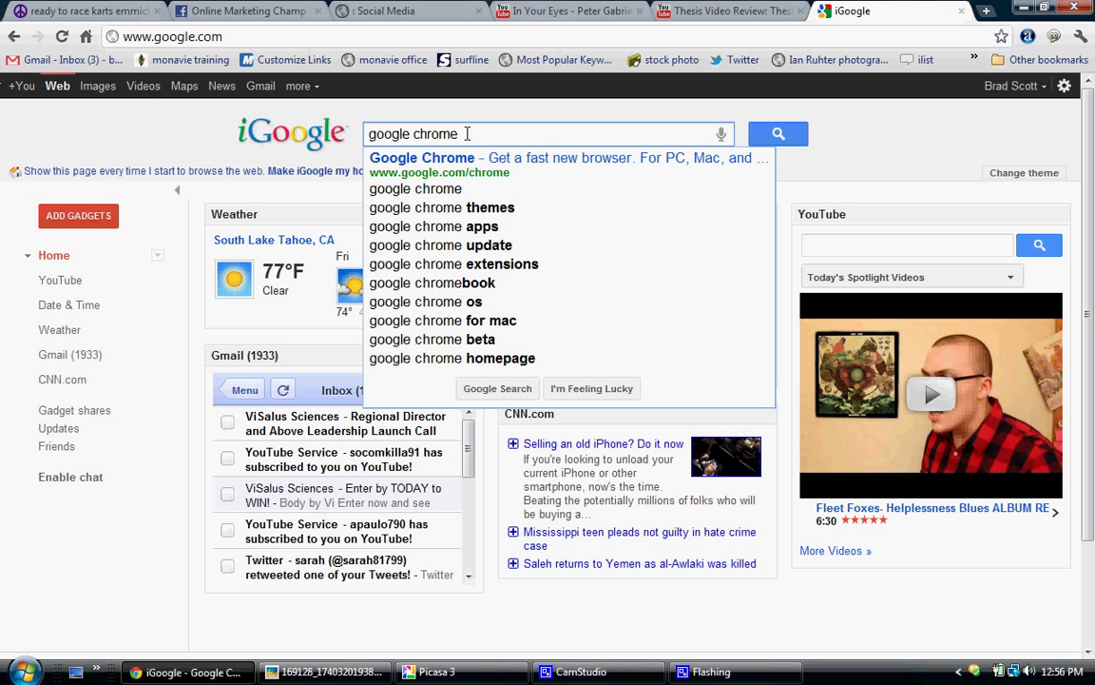
pyautogui.write('e')
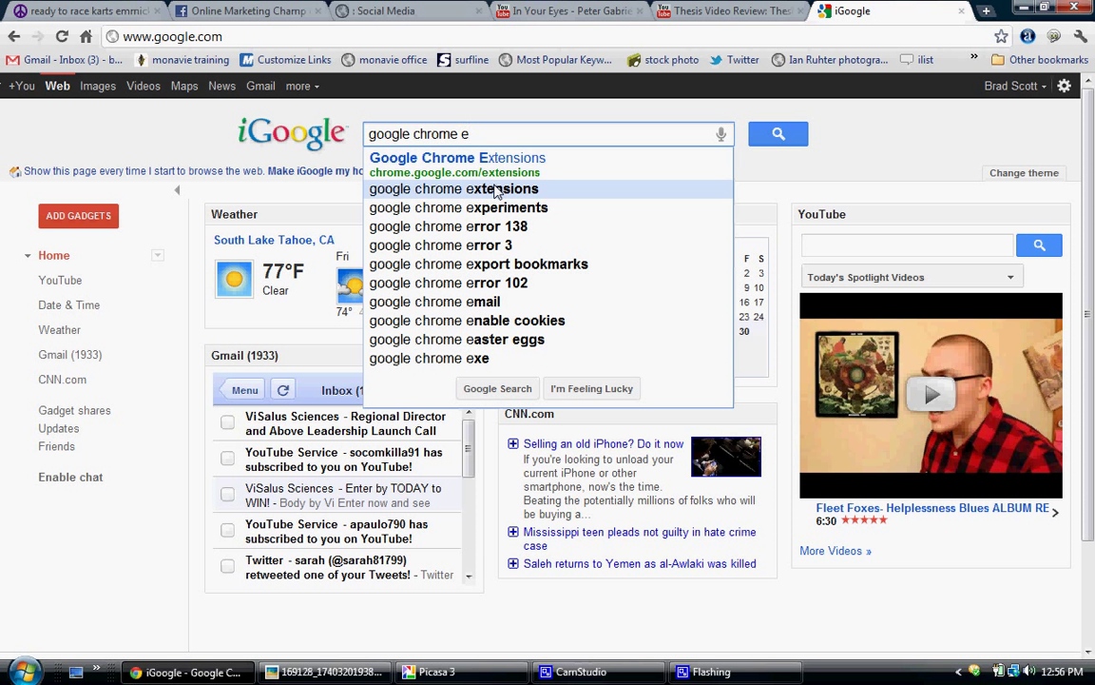
pyautogui.click(494, 173)
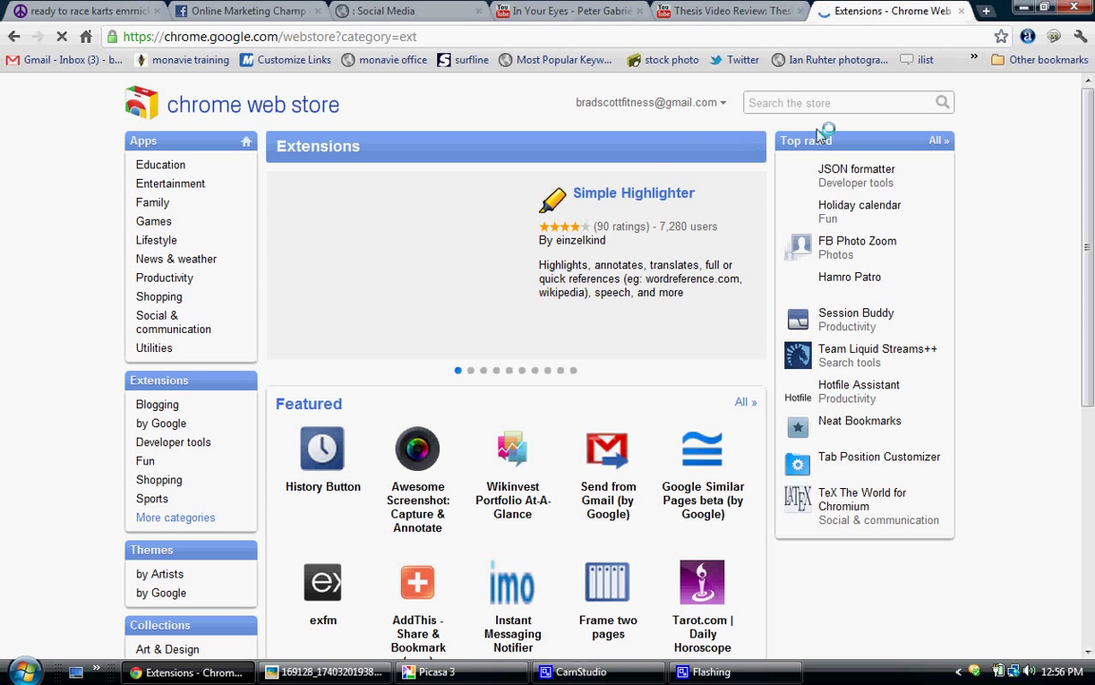
# - Search the Chrome Web Store for 'facebook invite all friends' and open Facebook Super Select All
pyautogui.click(830, 98)
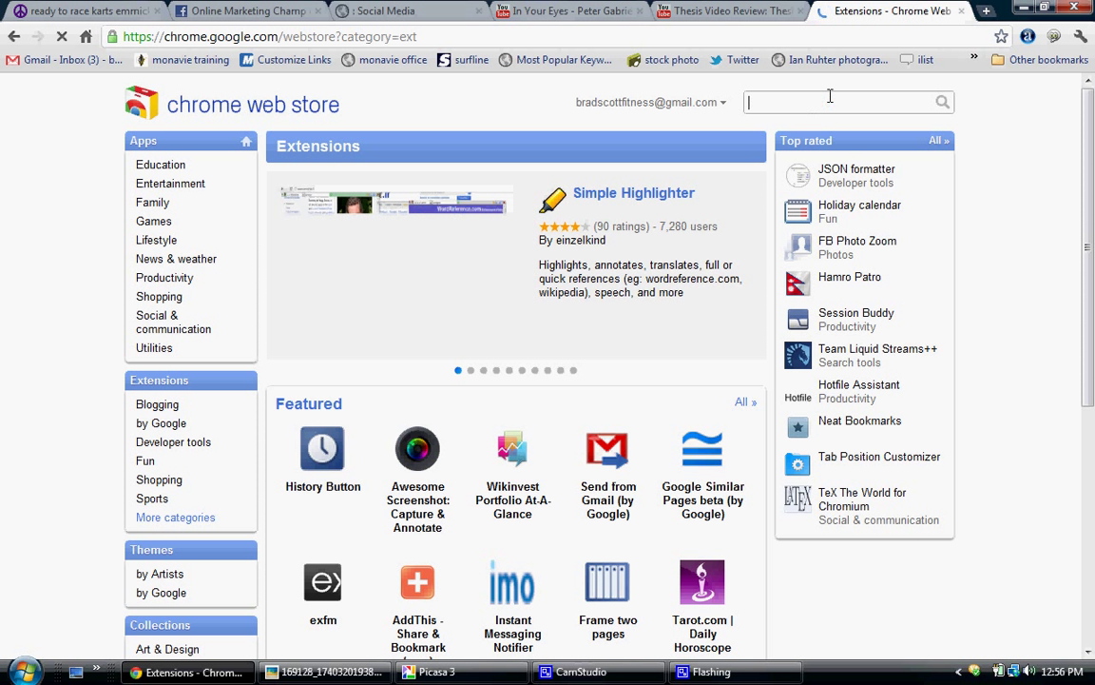
pyautogui.write('facebook in')
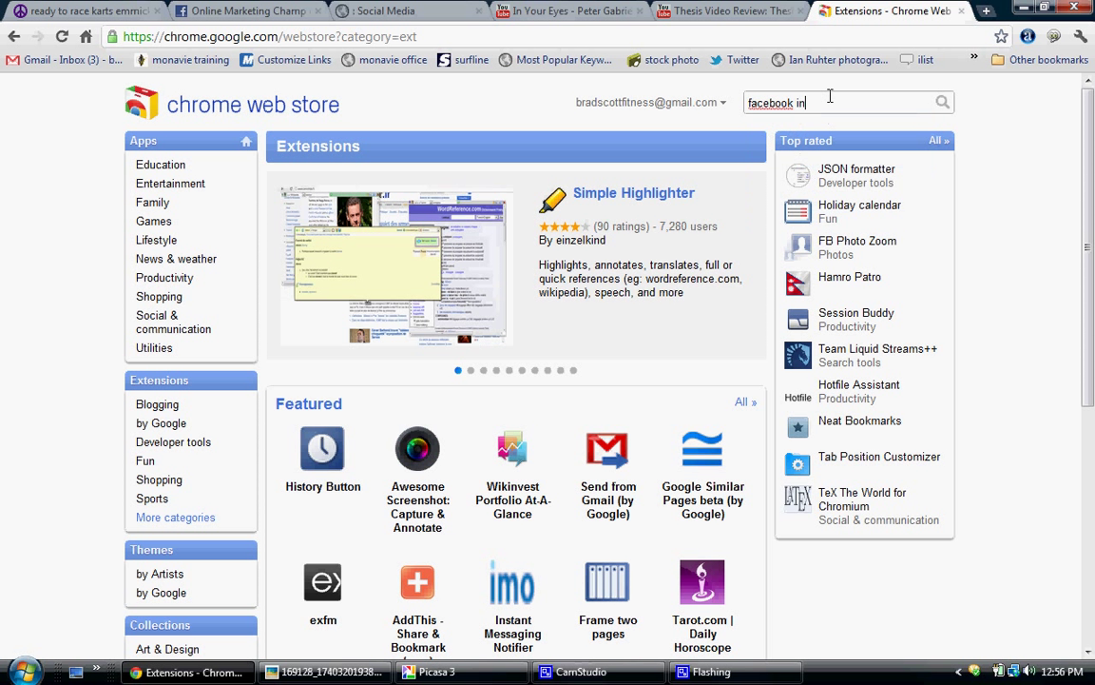
pyautogui.write('vite ')
pyautogui.write('all fr')
pyautogui.write('iends')
pyautogui.press('Return')
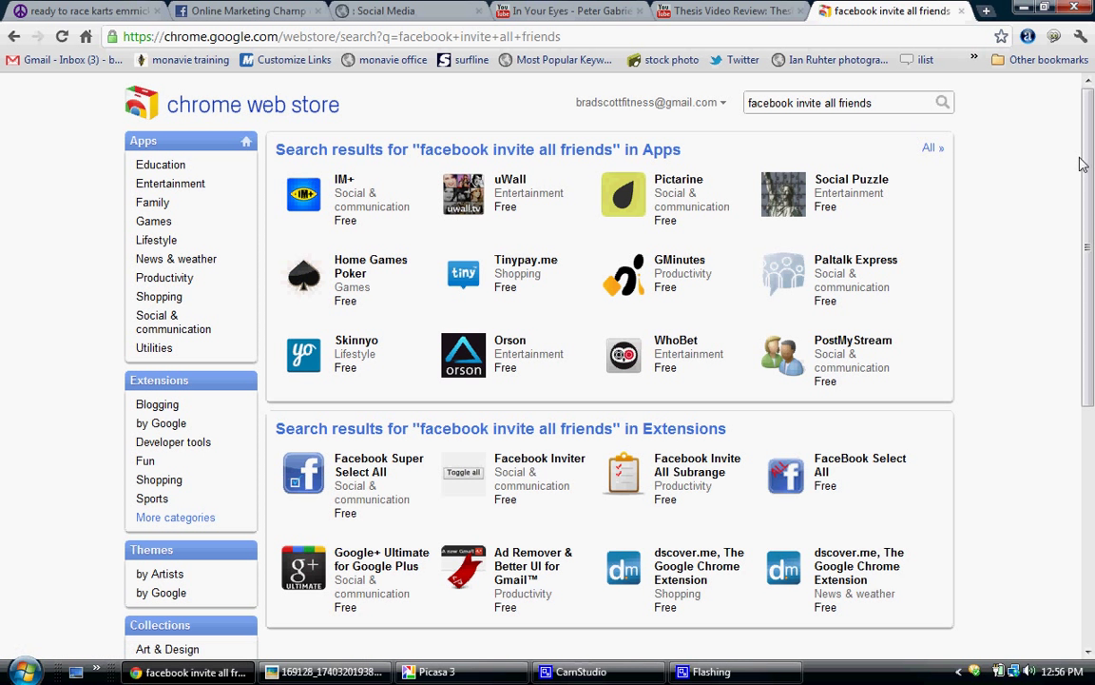
pyautogui.moveTo(1094, 143); pyautogui.dragTo(1094, 266)
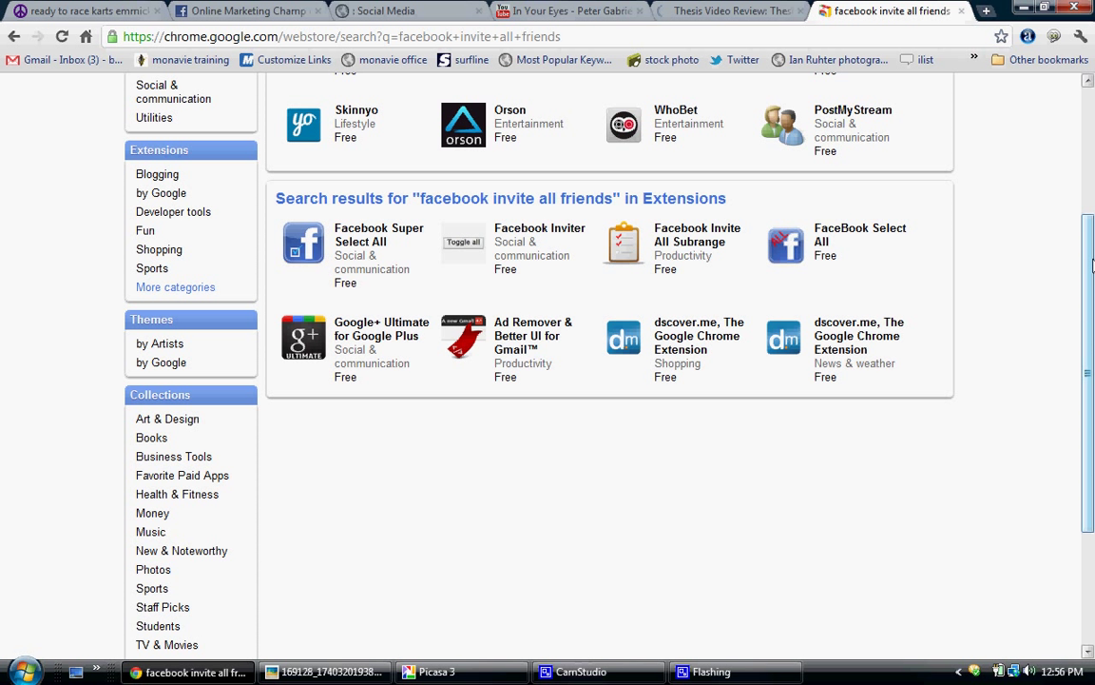
pyautogui.moveTo(359, 249)
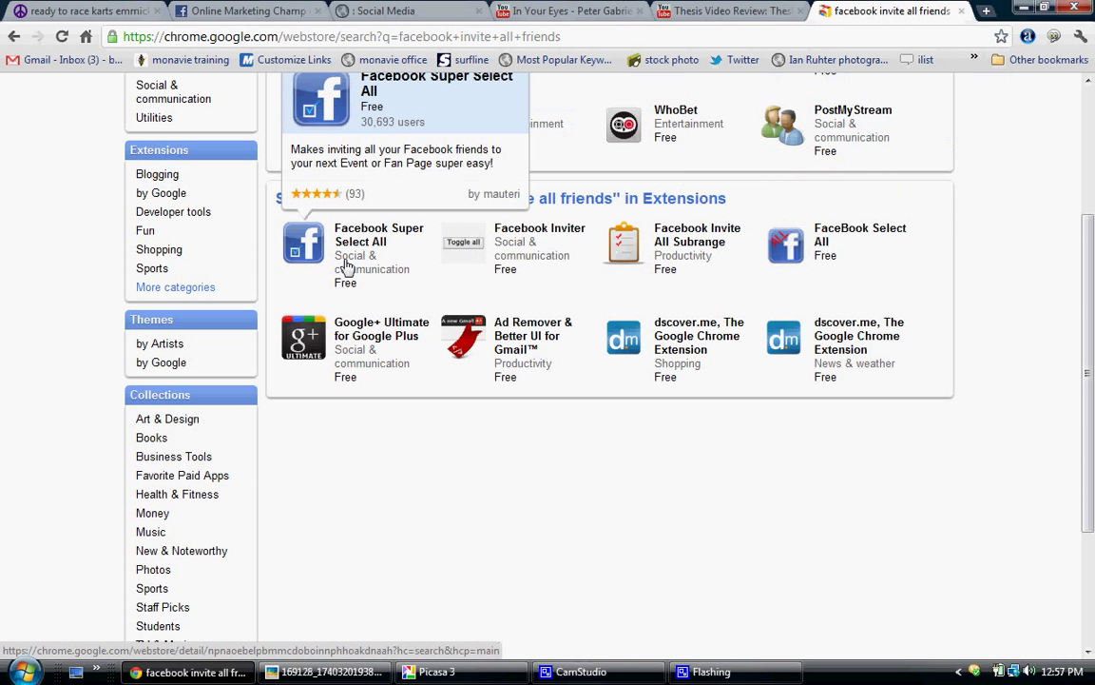
pyautogui.moveTo(361, 473)
pyautogui.click(361, 249)
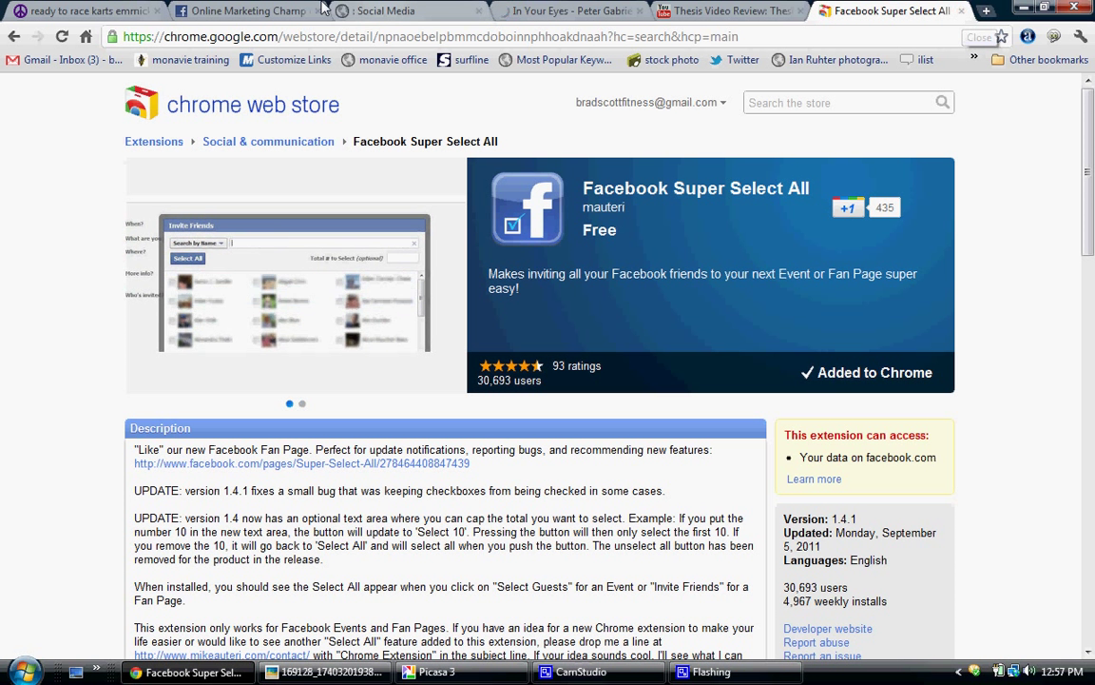
# - Return from the Online Marketing Champ tab to Brad Scott's Timeline profile
pyautogui.click(267, 11)
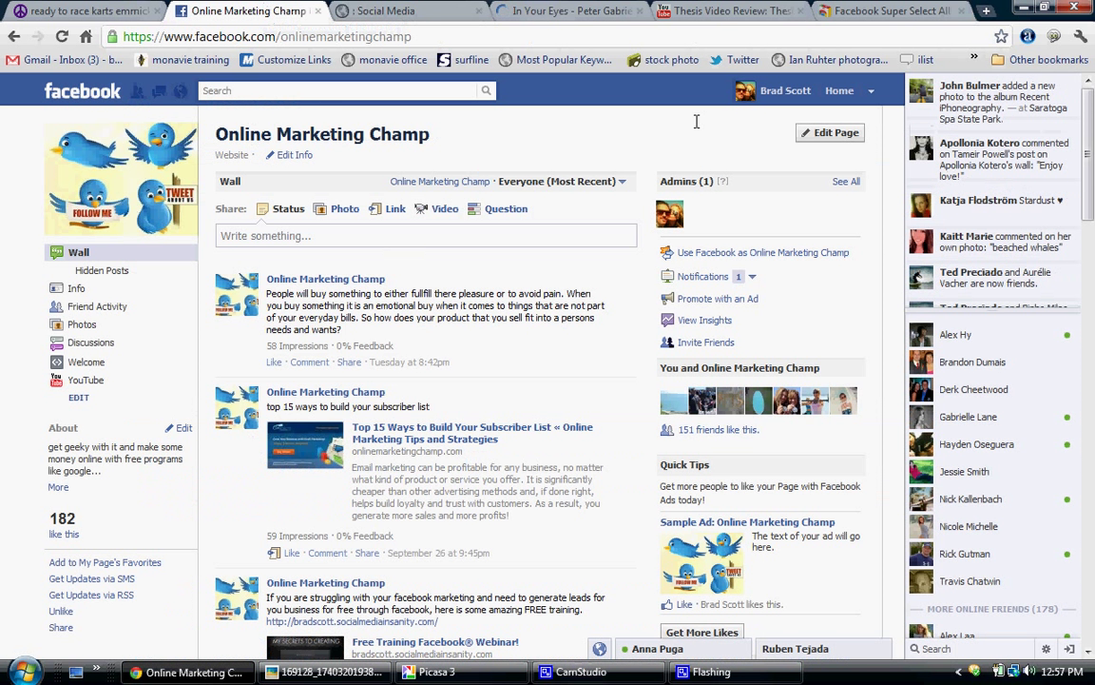
pyautogui.click(772, 92)
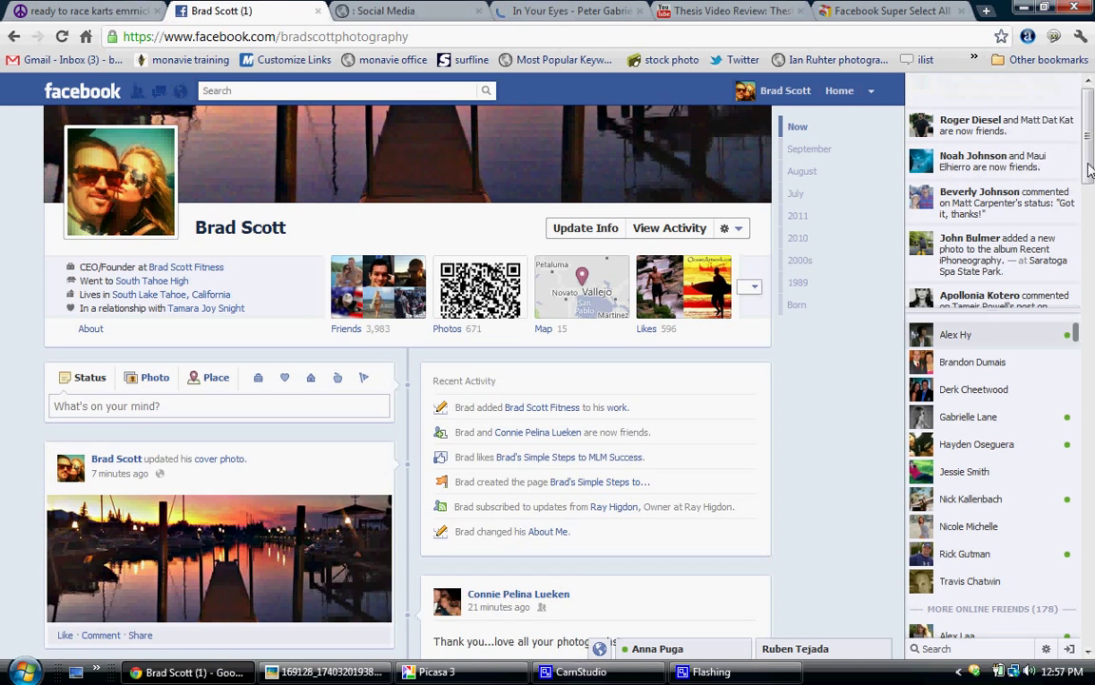
pyautogui.scroll(-5, 1089, 285)
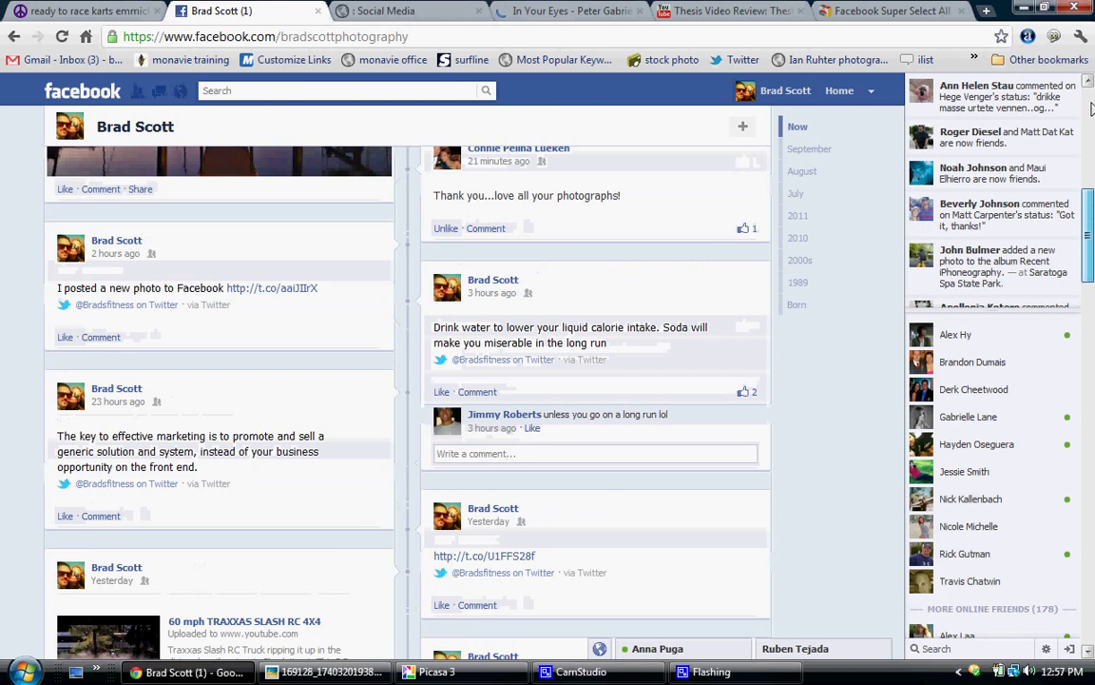
pyautogui.moveTo(1091, 220); pyautogui.dragTo(1090, 90)
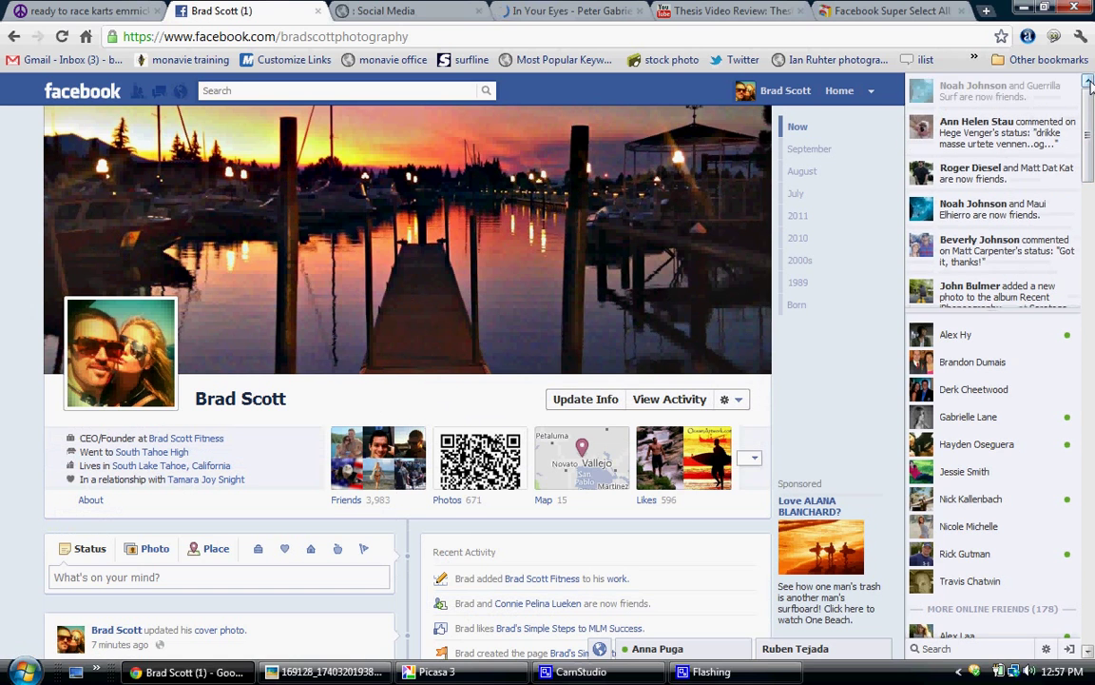